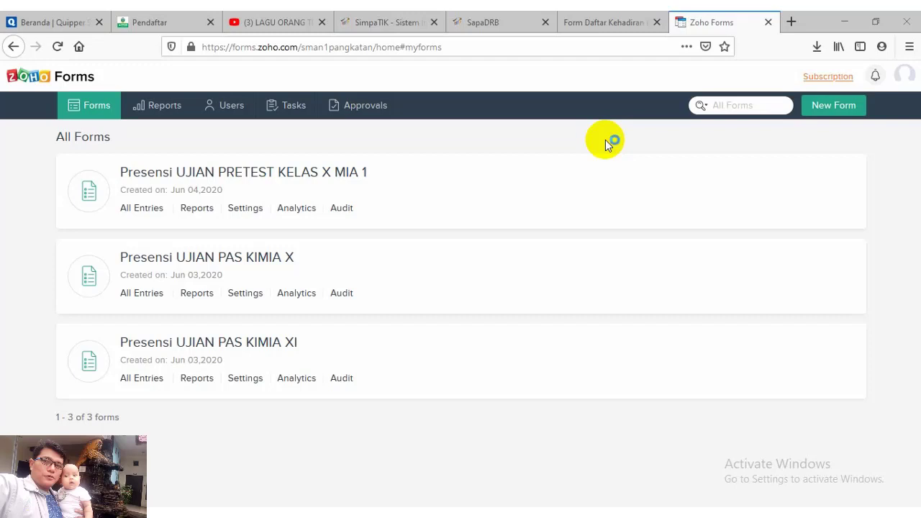
- Open all entries of the Presensi UJIAN PAS KIMIA X form and look through the listed records
{"action": "mouse_move", "coordinate": [569, 161]}
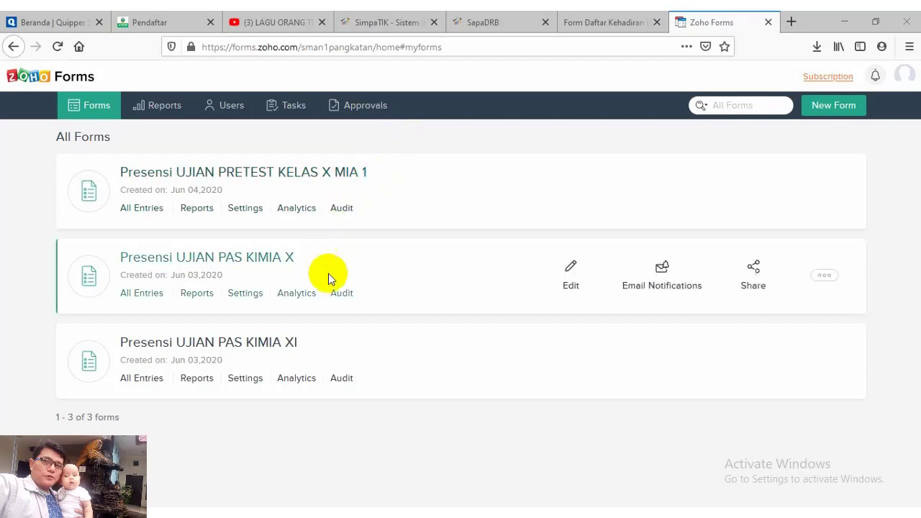
{"action": "left_click", "coordinate": [139, 295]}
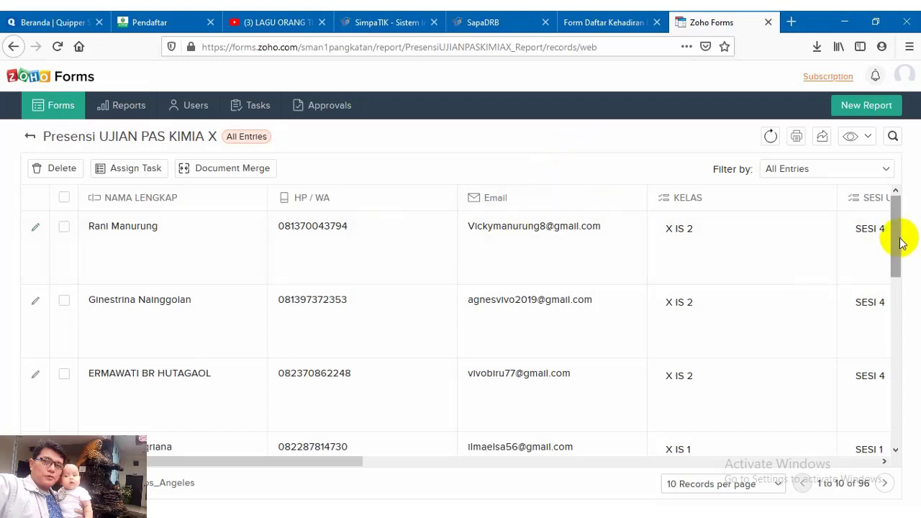
{"action": "mouse_move", "coordinate": [897, 237]}
{"action": "left_mouse_down"}
{"action": "mouse_move", "coordinate": [887, 267]}
{"action": "mouse_move", "coordinate": [910, 433]}
{"action": "mouse_move", "coordinate": [912, 264]}
{"action": "mouse_move", "coordinate": [896, 236]}
{"action": "left_mouse_up"}
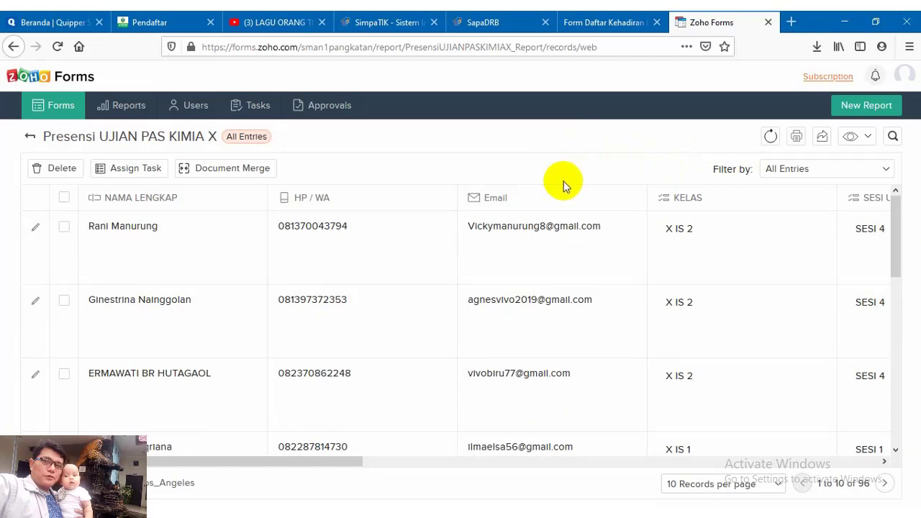
{"action": "scroll", "coordinate": [551, 220], "scroll_direction": "down", "scroll_amount": 5}
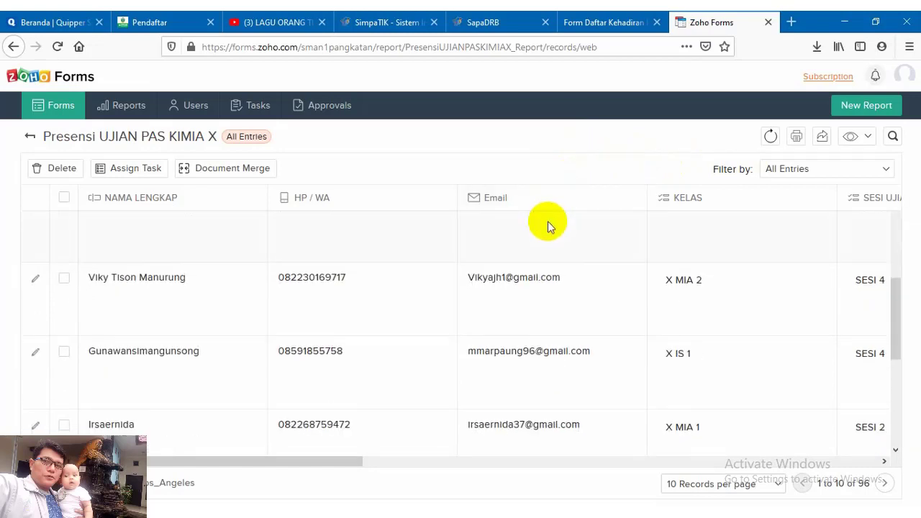
{"action": "scroll", "coordinate": [547, 224], "scroll_direction": "down", "scroll_amount": 3}
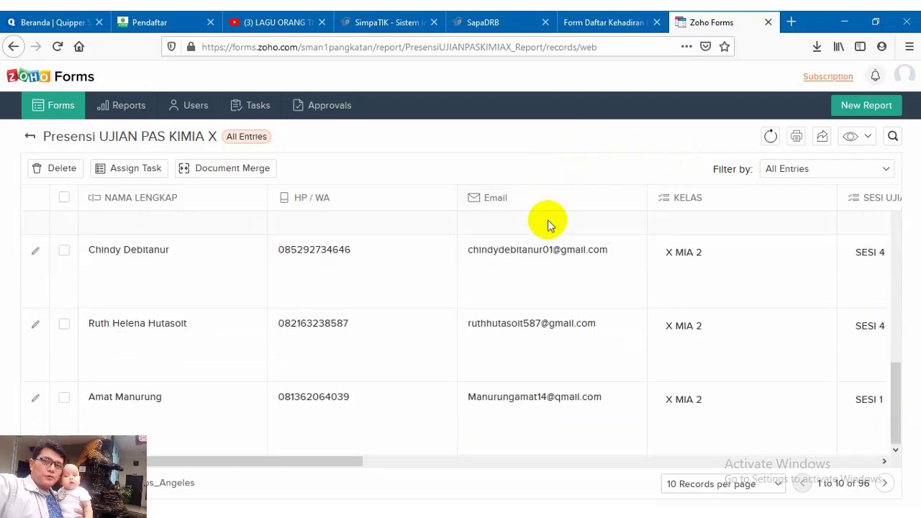
{"action": "scroll", "coordinate": [547, 225], "scroll_direction": "up", "scroll_amount": 12}
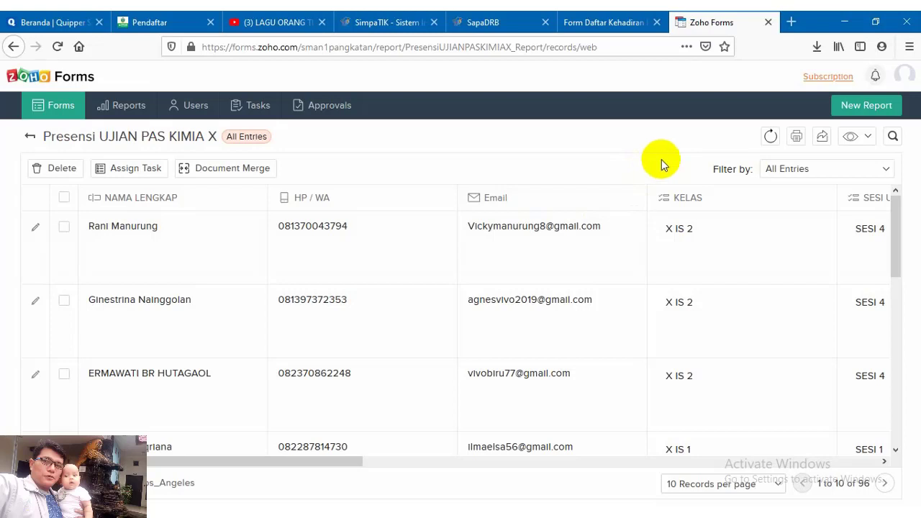
- Export the form's entries as a PDF named PresensiUJIANPASKIMIAX_Report and save the file to disk
{"action": "left_click", "coordinate": [822, 137]}
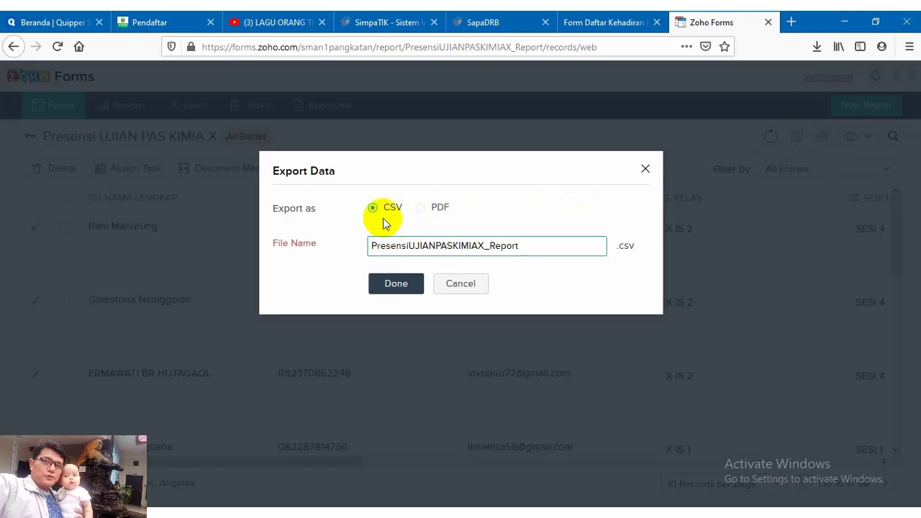
{"action": "left_click", "coordinate": [440, 209]}
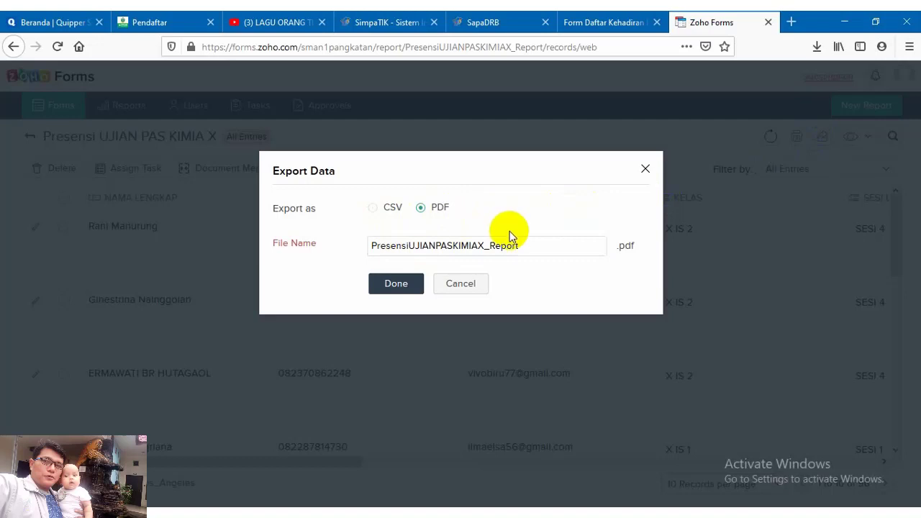
{"action": "left_click", "coordinate": [400, 284]}
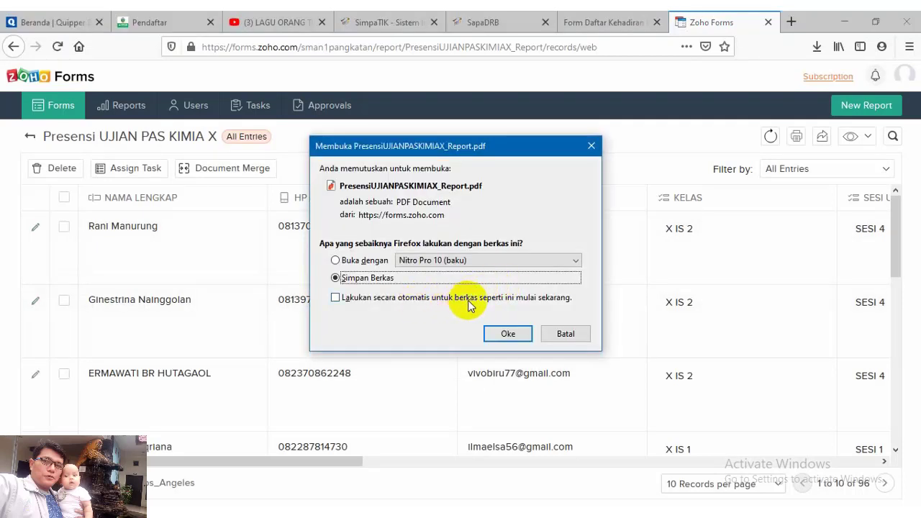
{"action": "left_click", "coordinate": [495, 334]}
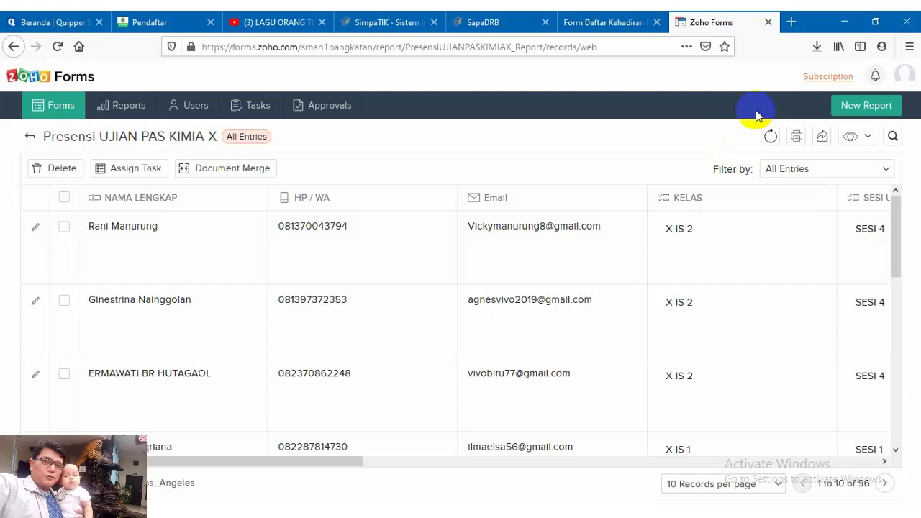
- Show the downloaded PDF report in its folder and open it in Nitro Pro
{"action": "left_click", "coordinate": [818, 46]}
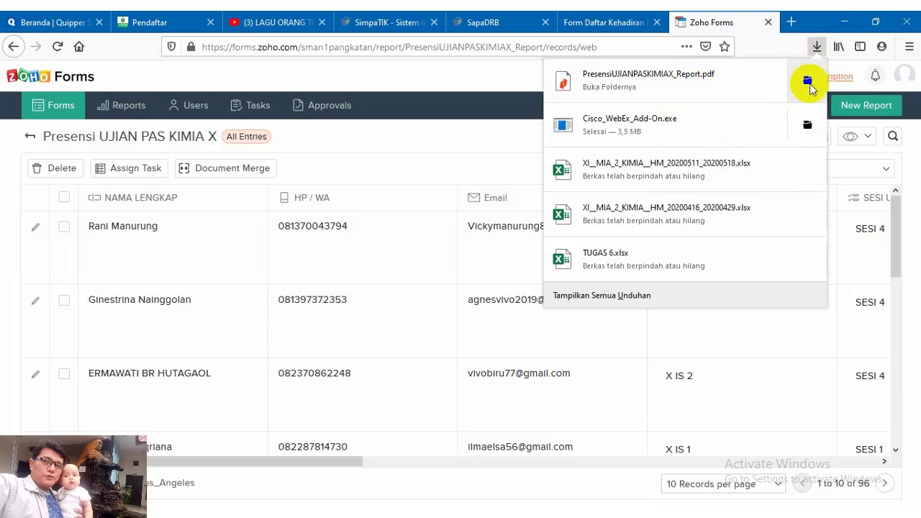
{"action": "left_click", "coordinate": [809, 84]}
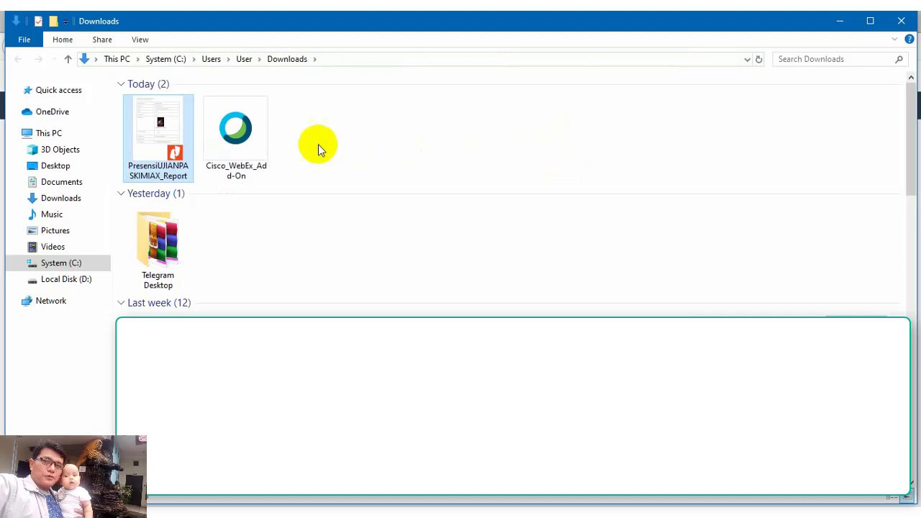
{"action": "double_click", "coordinate": [148, 151]}
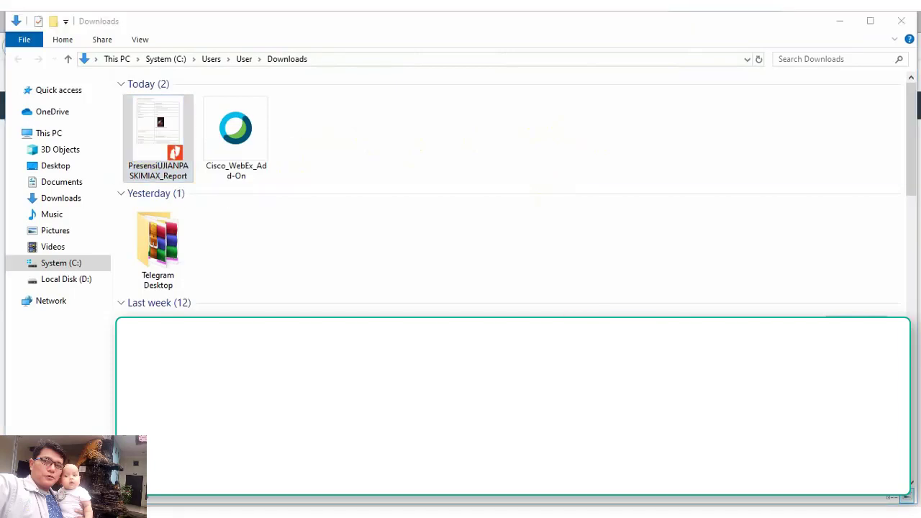
{"action": "left_click", "coordinate": [468, 156]}
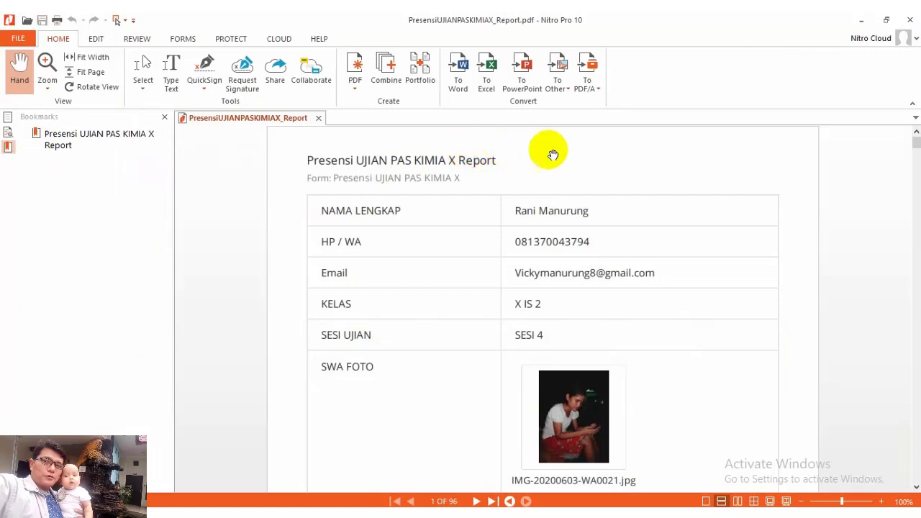
- Examine the individual attendance records in the PDF report, including each student's photo, signature and added time
{"action": "scroll", "coordinate": [587, 155], "scroll_direction": "down", "scroll_amount": 10}
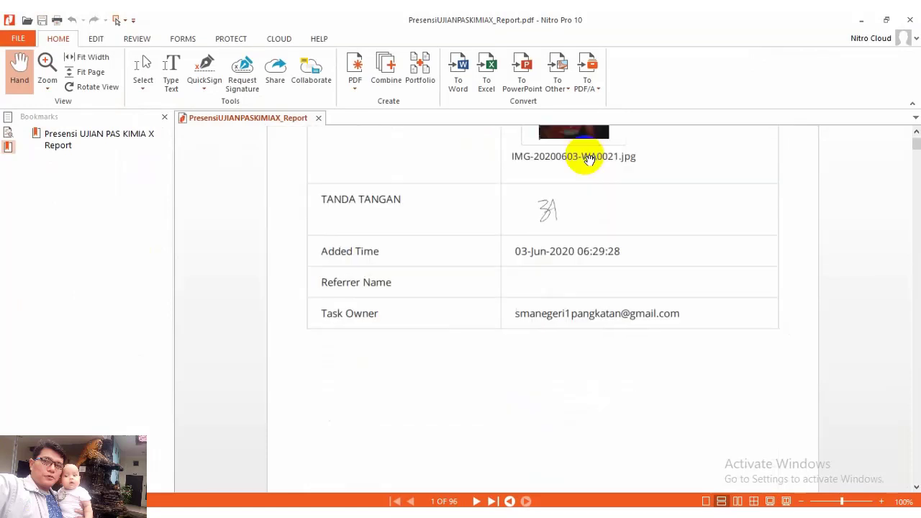
{"action": "scroll", "coordinate": [588, 164], "scroll_direction": "down", "scroll_amount": 10}
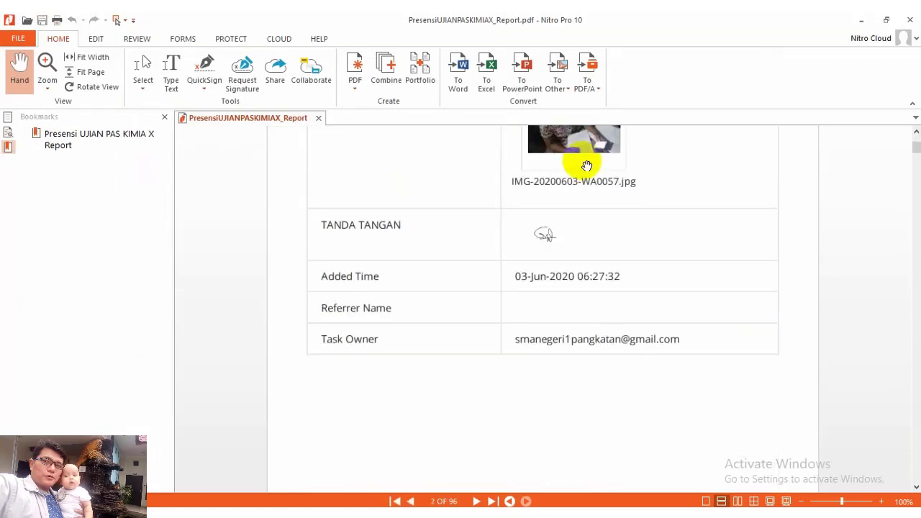
{"action": "scroll", "coordinate": [586, 166], "scroll_direction": "down", "scroll_amount": 10}
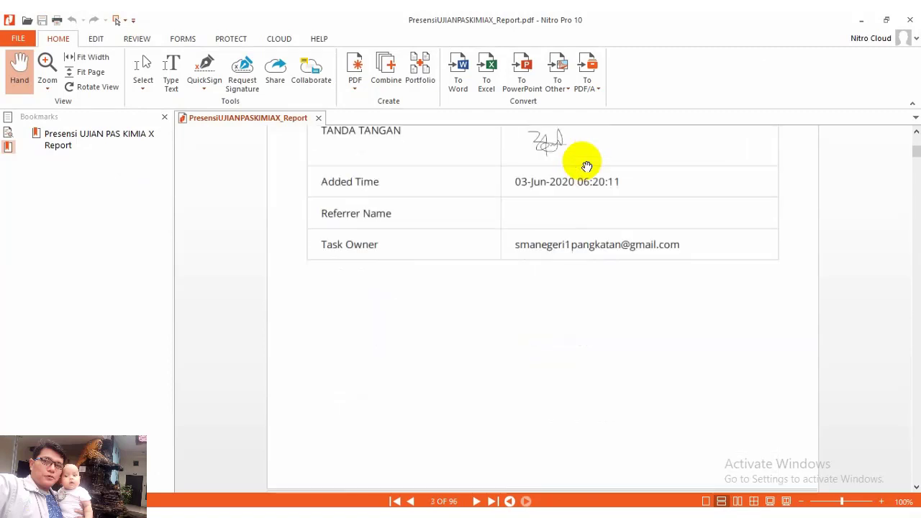
{"action": "scroll", "coordinate": [586, 167], "scroll_direction": "down", "scroll_amount": 10}
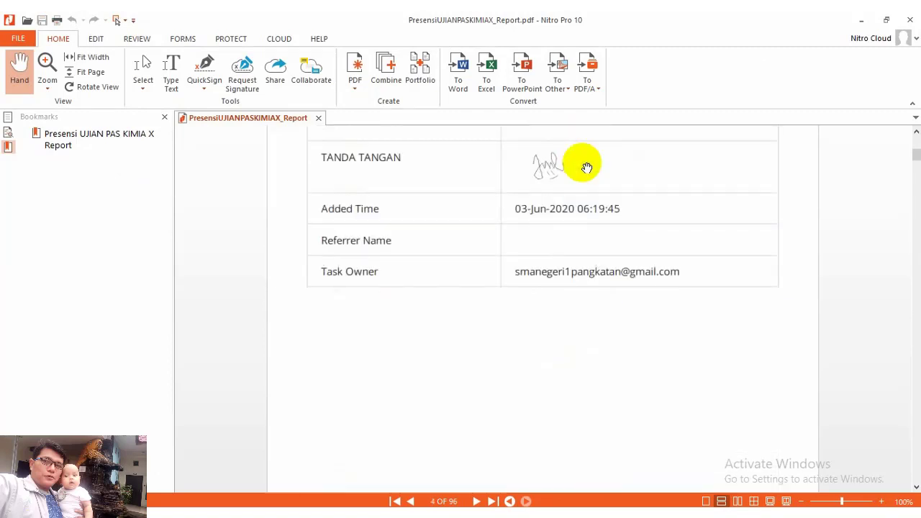
{"action": "scroll", "coordinate": [586, 168], "scroll_direction": "down", "scroll_amount": 10}
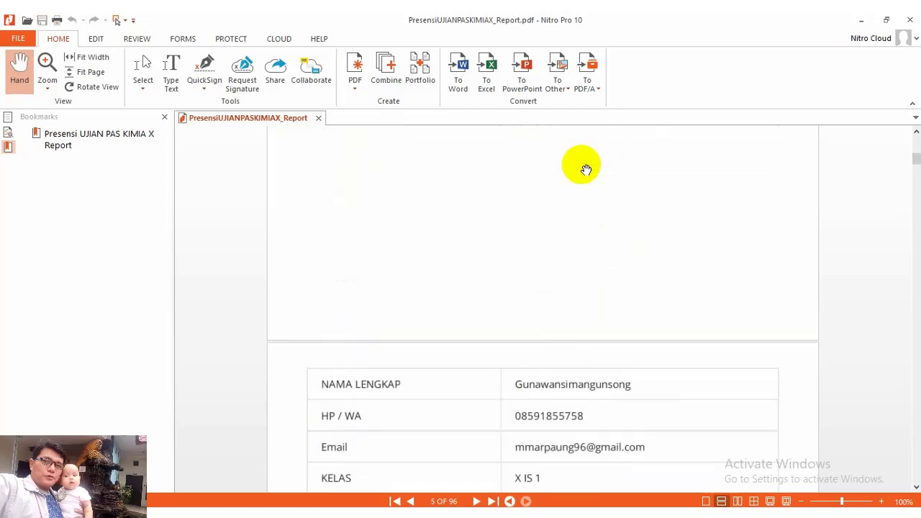
{"action": "scroll", "coordinate": [586, 169], "scroll_direction": "down", "scroll_amount": 10}
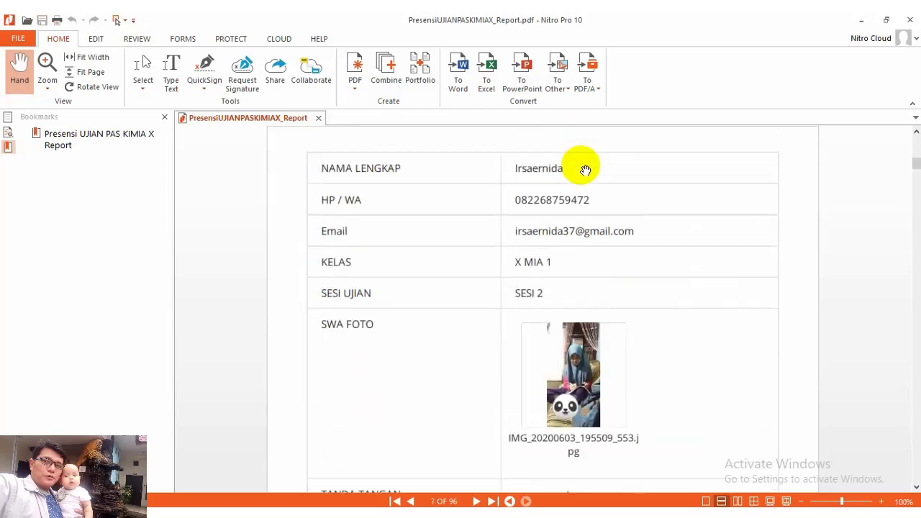
{"action": "scroll", "coordinate": [585, 170], "scroll_direction": "down", "scroll_amount": 10}
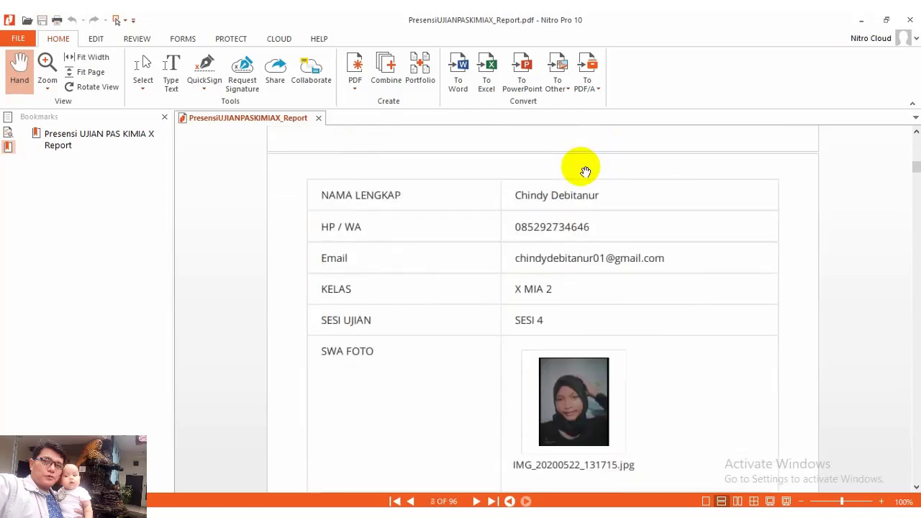
{"action": "scroll", "coordinate": [585, 171], "scroll_direction": "down", "scroll_amount": 6}
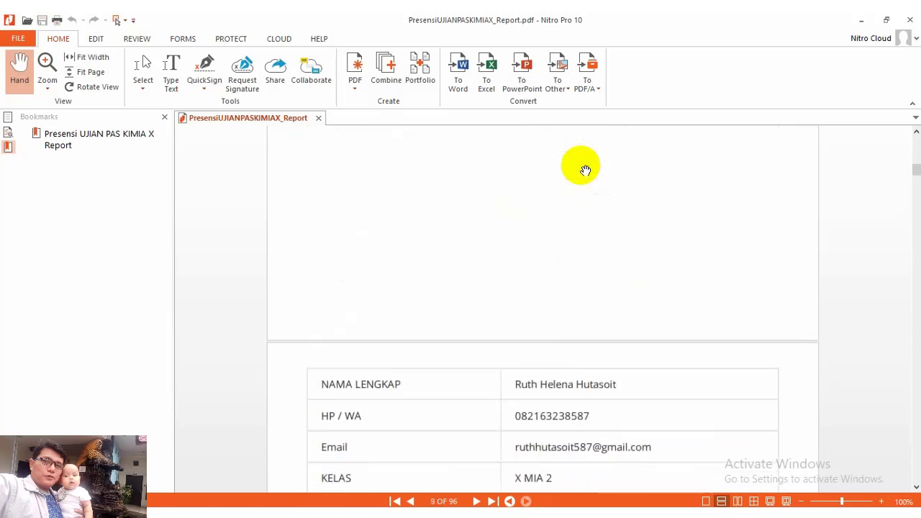
{"action": "scroll", "coordinate": [586, 170], "scroll_direction": "down", "scroll_amount": 2}
{"action": "scroll", "coordinate": [586, 170], "scroll_direction": "down", "scroll_amount": 8}
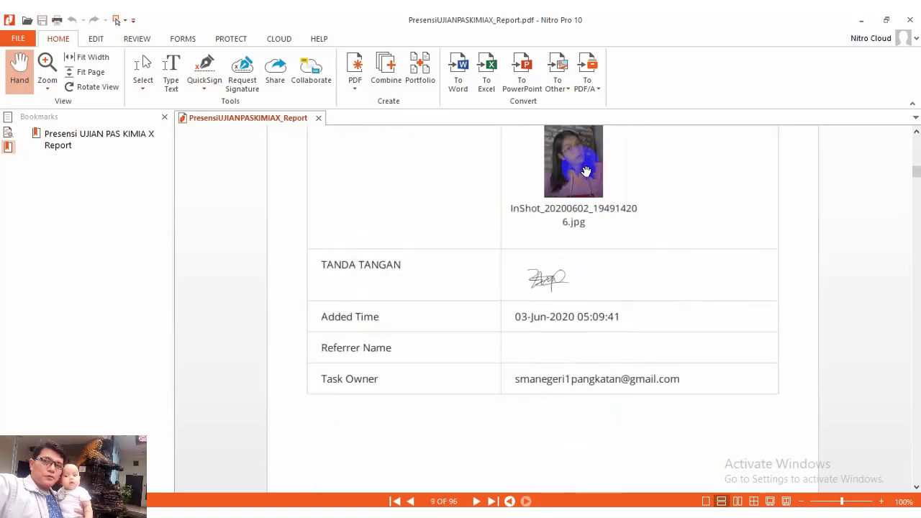
{"action": "scroll", "coordinate": [588, 171], "scroll_direction": "down", "scroll_amount": 10}
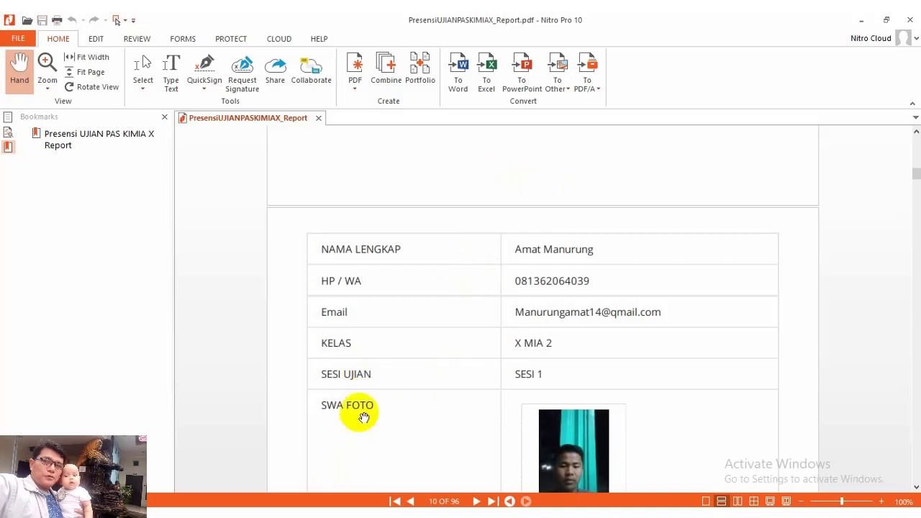
- Switch back to Zoho Forms in Firefox, export the same entries as CSV and save the file to disk
{"action": "left_click", "coordinate": [239, 487]}
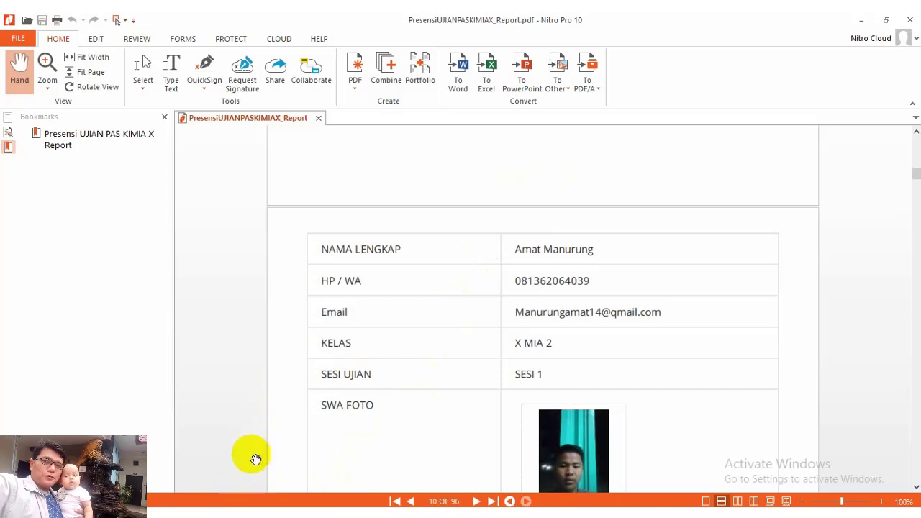
{"action": "mouse_move", "coordinate": [237, 513]}
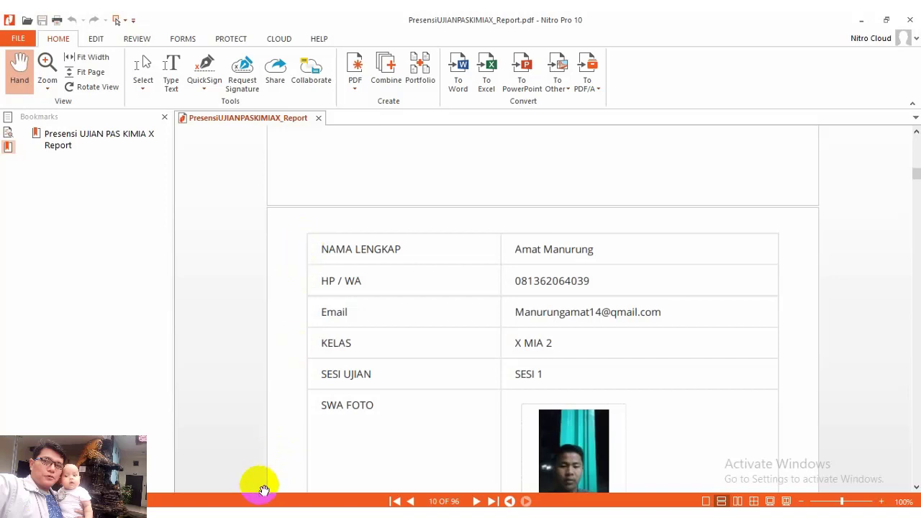
{"action": "mouse_move", "coordinate": [249, 503]}
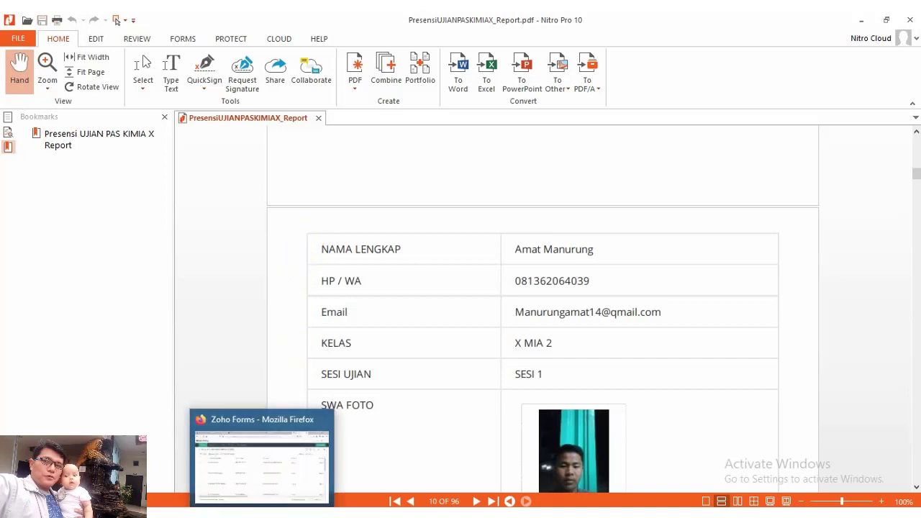
{"action": "left_click", "coordinate": [259, 486]}
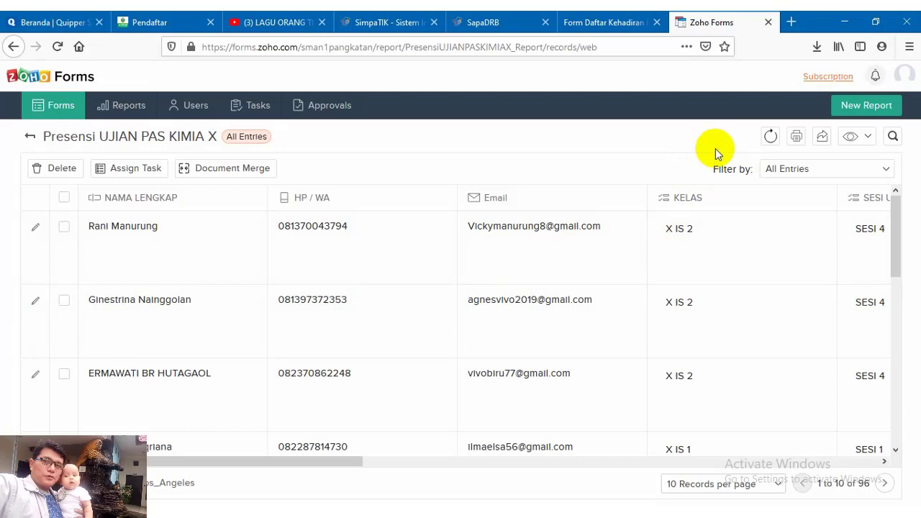
{"action": "left_click", "coordinate": [824, 139]}
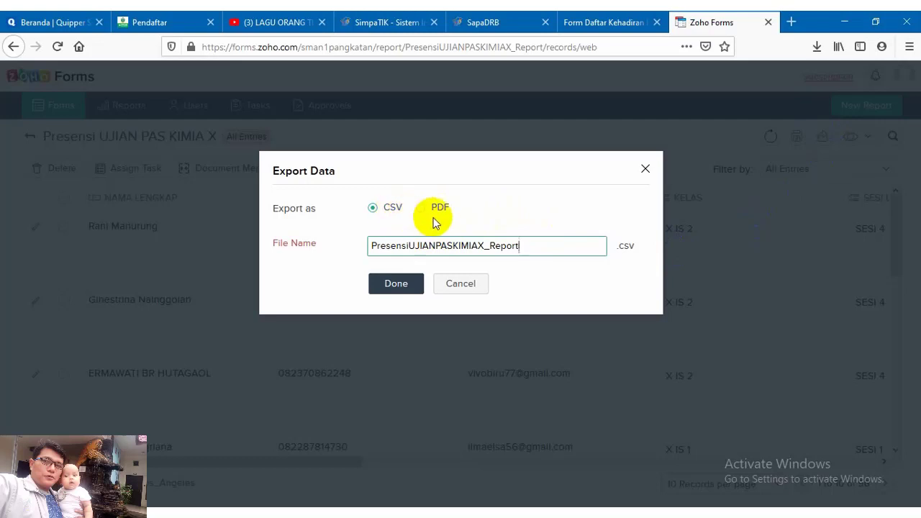
{"action": "left_click", "coordinate": [407, 285]}
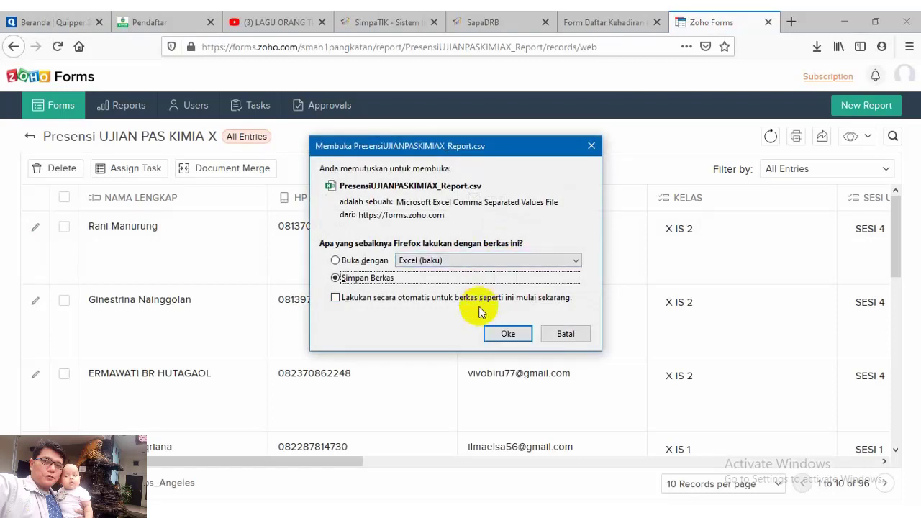
{"action": "left_click", "coordinate": [499, 339]}
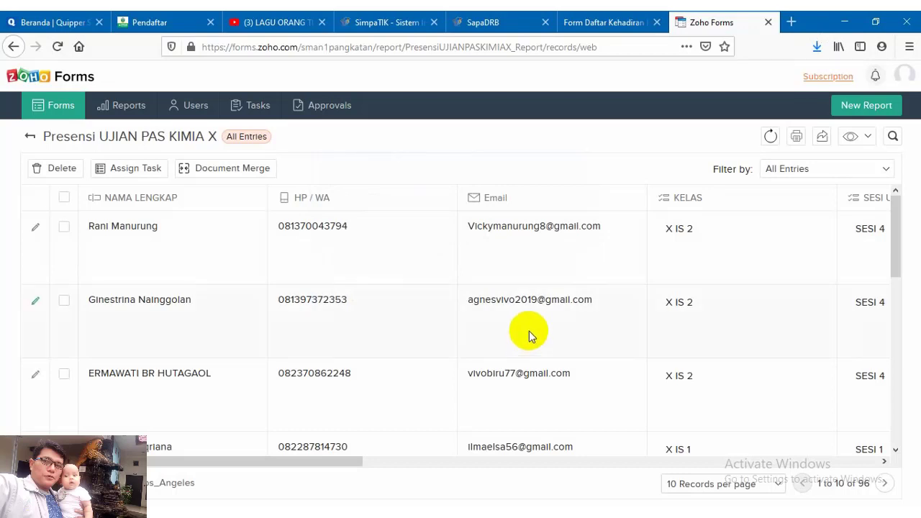
- Open the downloaded CSV report from its folder in Excel and auto-fit the width of column A
{"action": "left_click", "coordinate": [817, 48]}
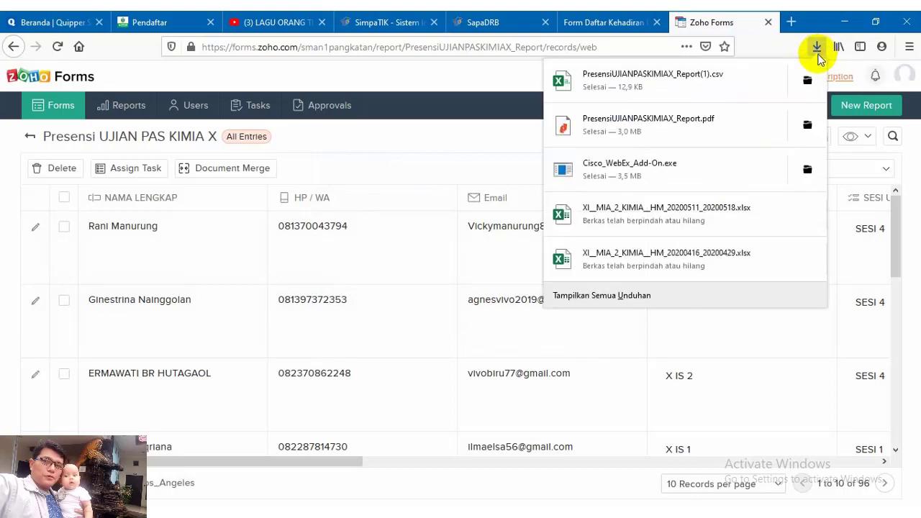
{"action": "left_click", "coordinate": [807, 80]}
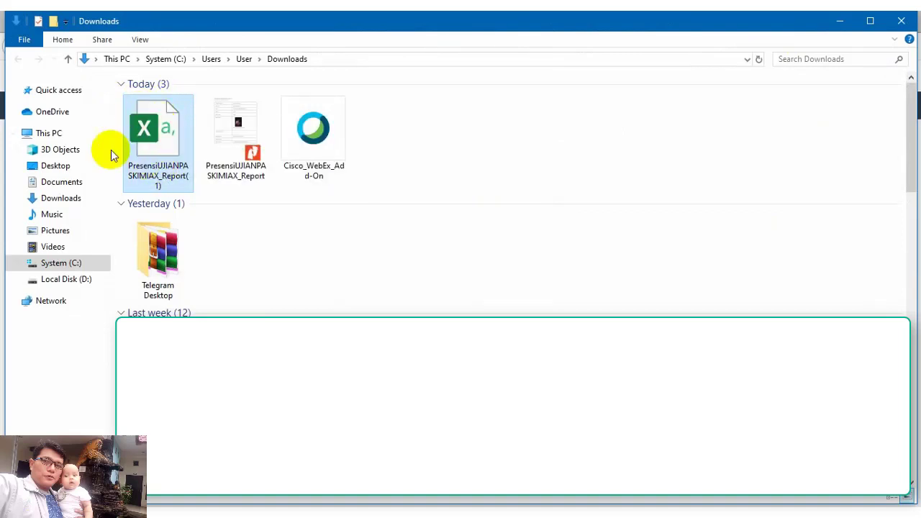
{"action": "double_click", "coordinate": [171, 151]}
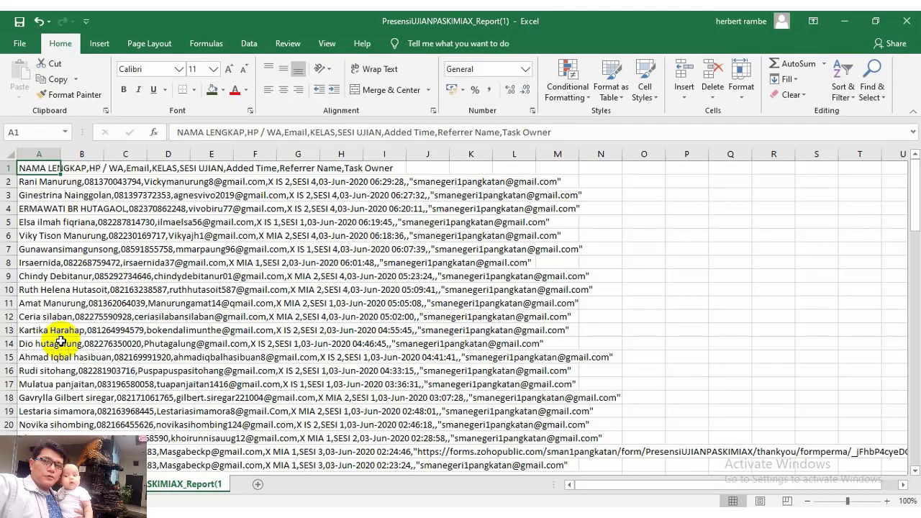
{"action": "double_click", "coordinate": [61, 153]}
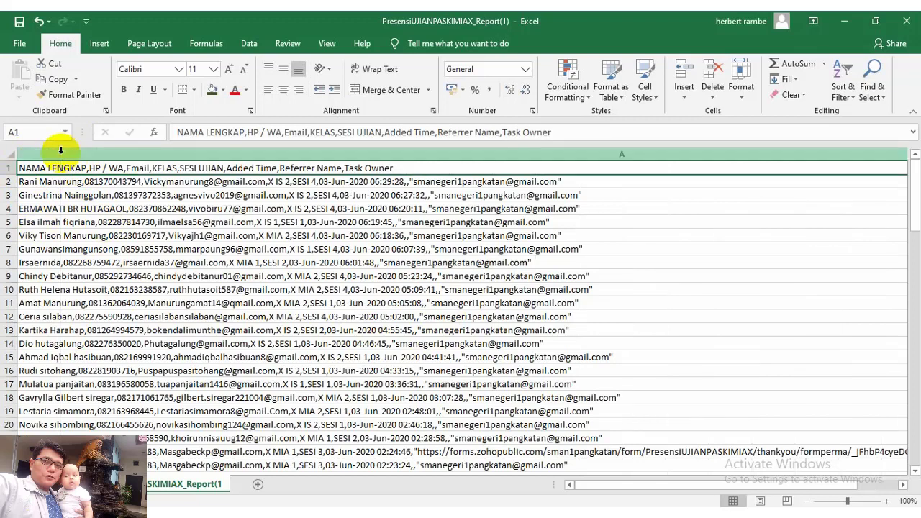
- Undo the auto-fit of column A so the report sheet returns to its default column width
{"action": "left_click", "coordinate": [67, 182]}
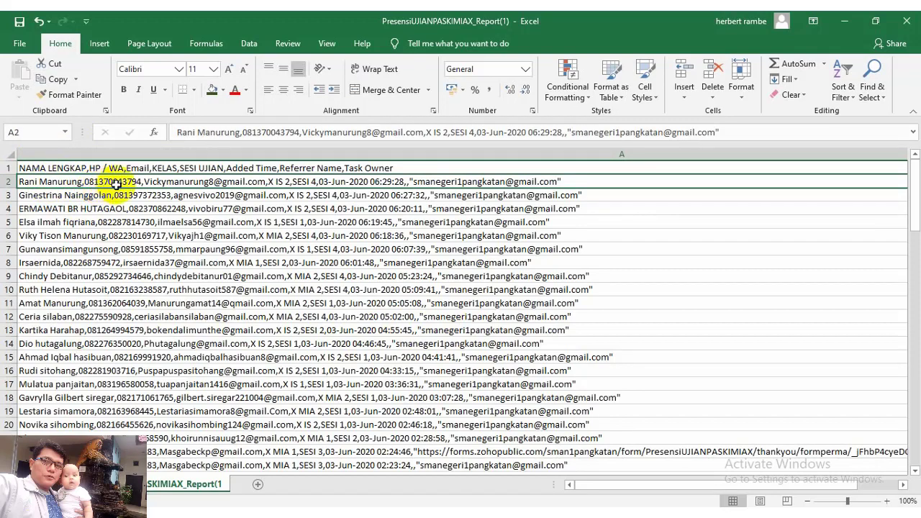
{"action": "left_click", "coordinate": [117, 167]}
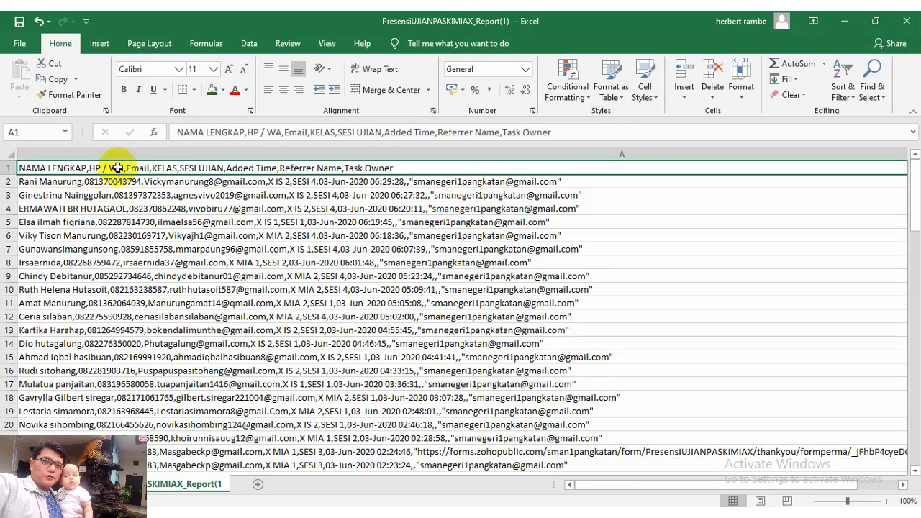
{"action": "key", "text": "ctrl+z"}
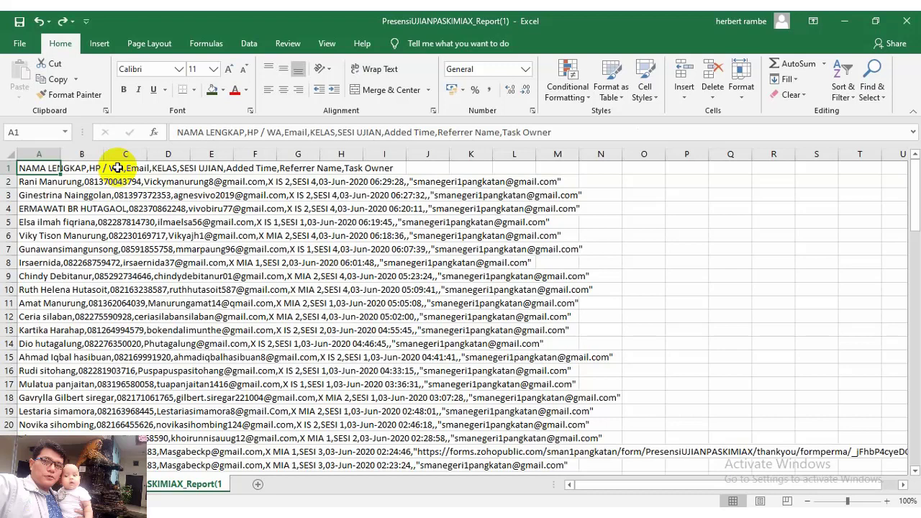
{"action": "left_click", "coordinate": [112, 209]}
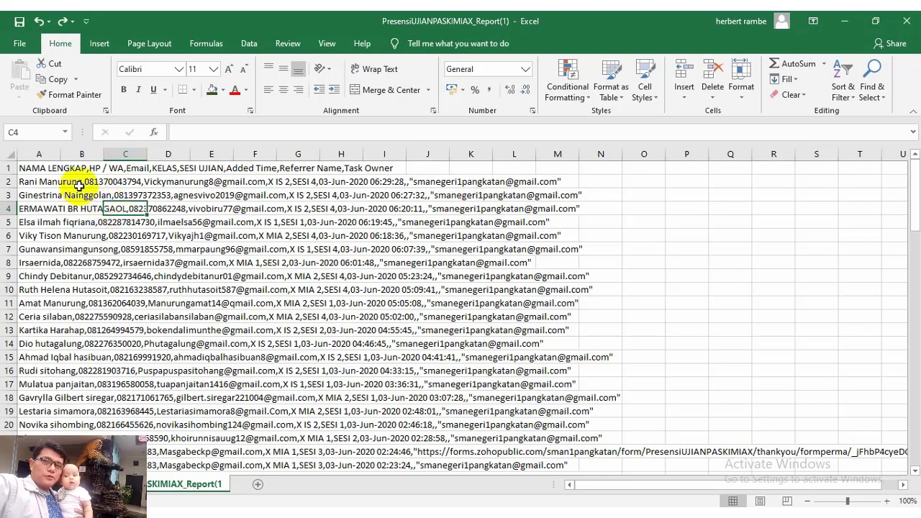
{"action": "left_click", "coordinate": [40, 170]}
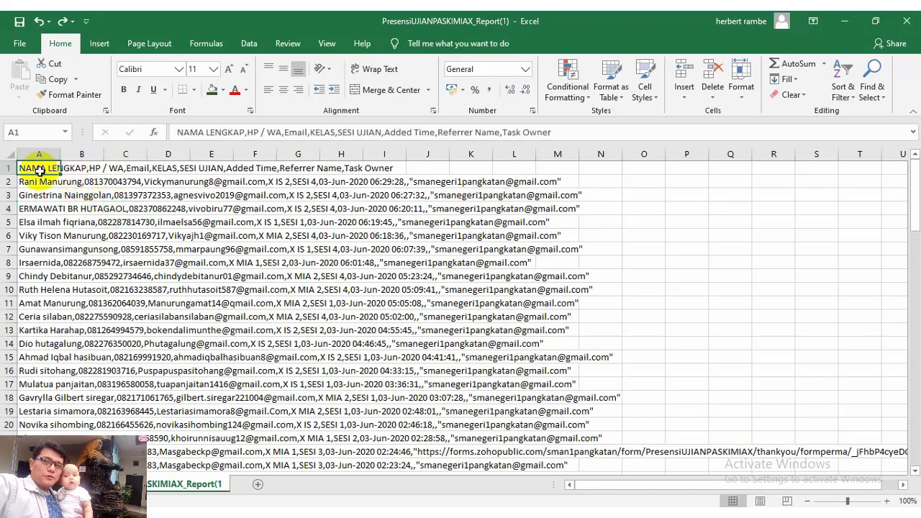
- Start a new data query that imports from a CSV file
{"action": "left_click", "coordinate": [249, 43]}
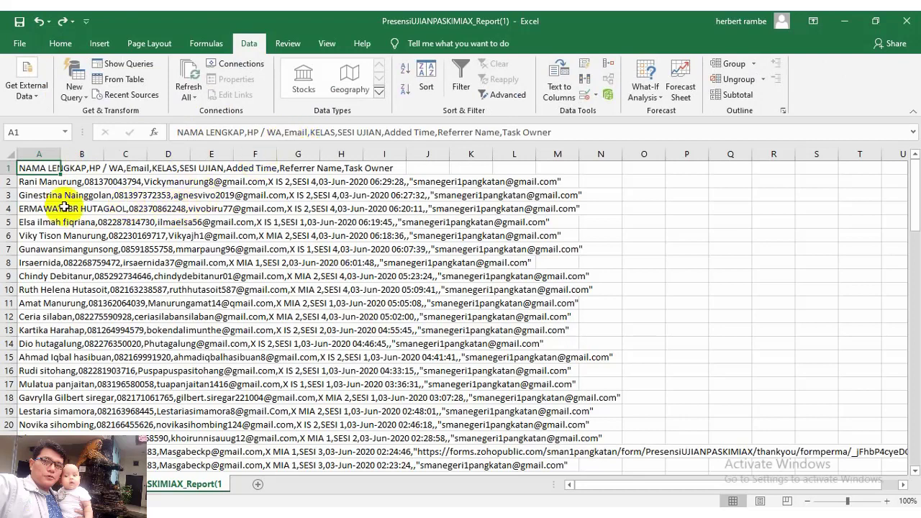
{"action": "left_click", "coordinate": [44, 152]}
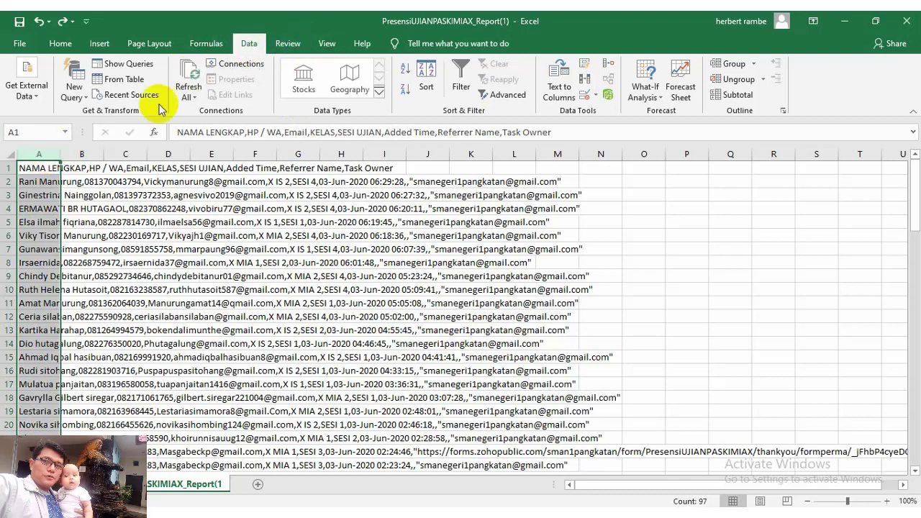
{"action": "left_click", "coordinate": [85, 101]}
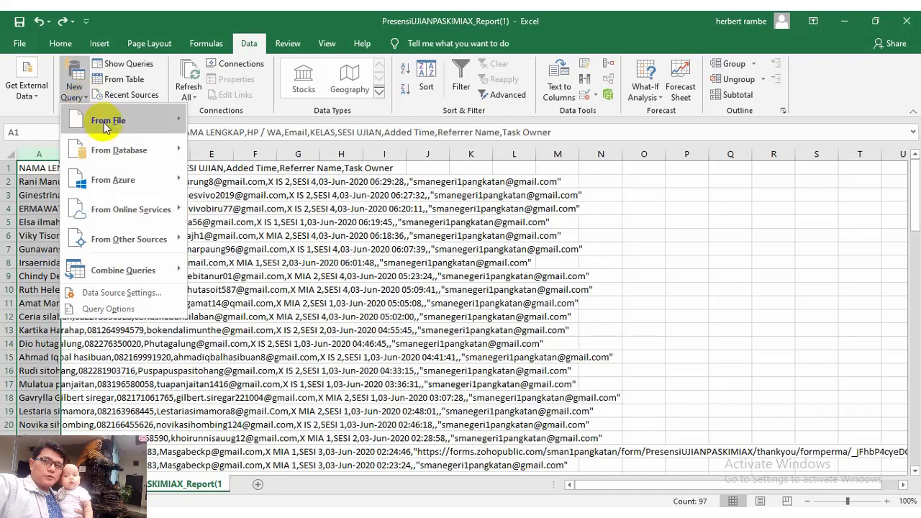
{"action": "mouse_move", "coordinate": [106, 127]}
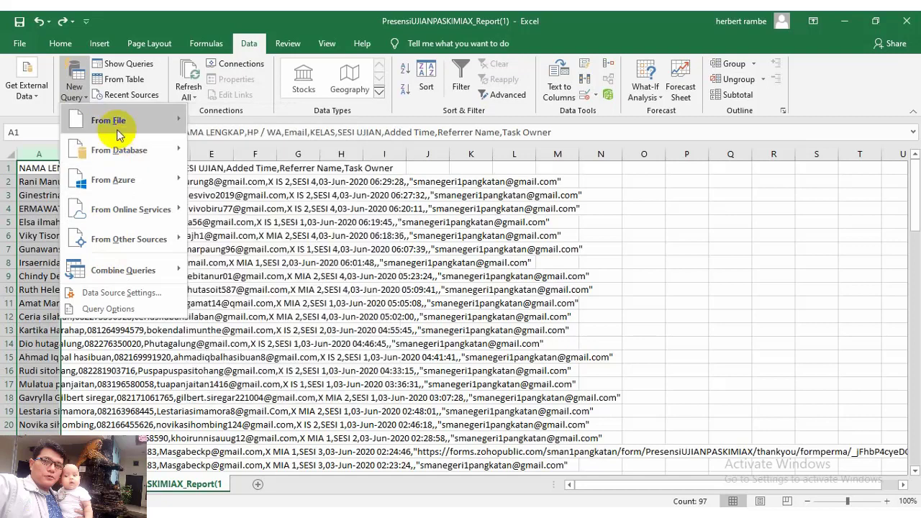
{"action": "mouse_move", "coordinate": [119, 160]}
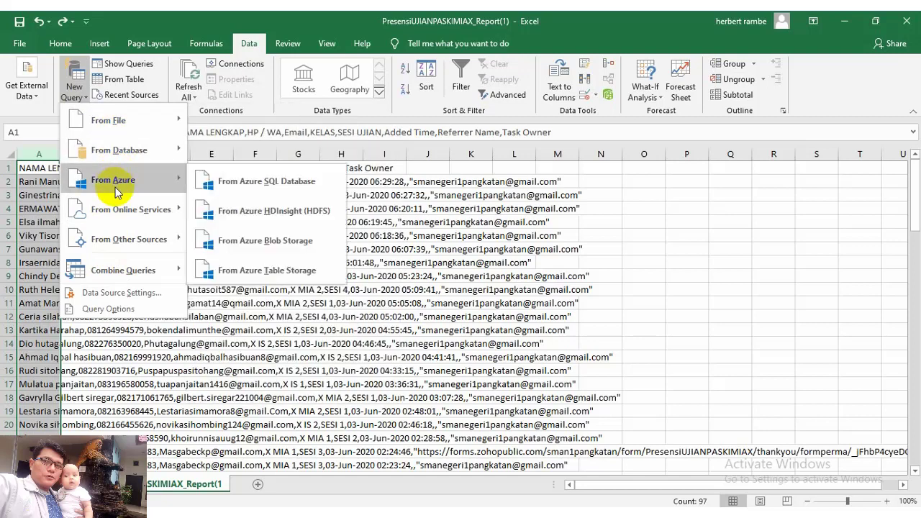
{"action": "mouse_move", "coordinate": [125, 222]}
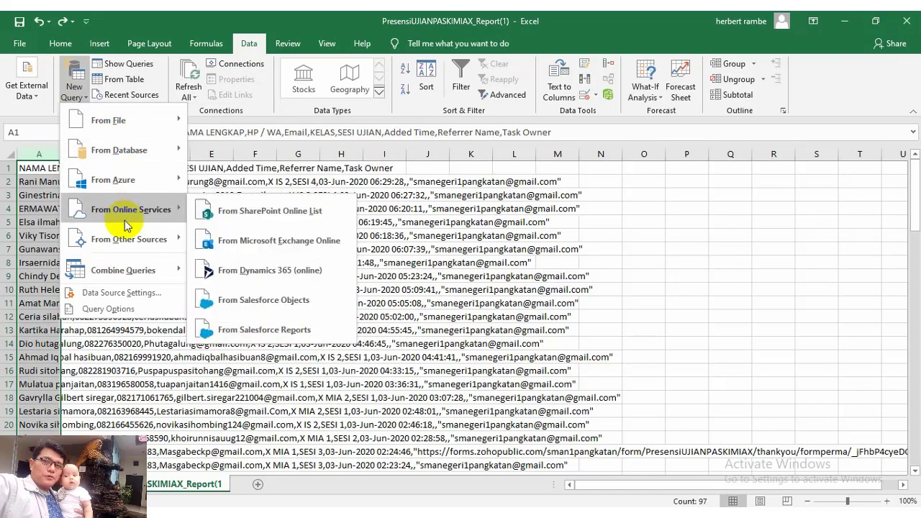
{"action": "mouse_move", "coordinate": [128, 279]}
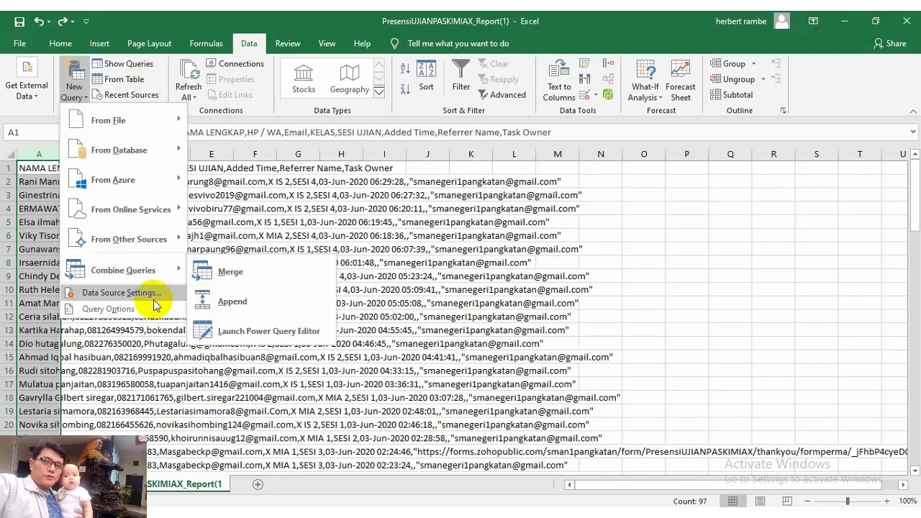
{"action": "mouse_move", "coordinate": [141, 127]}
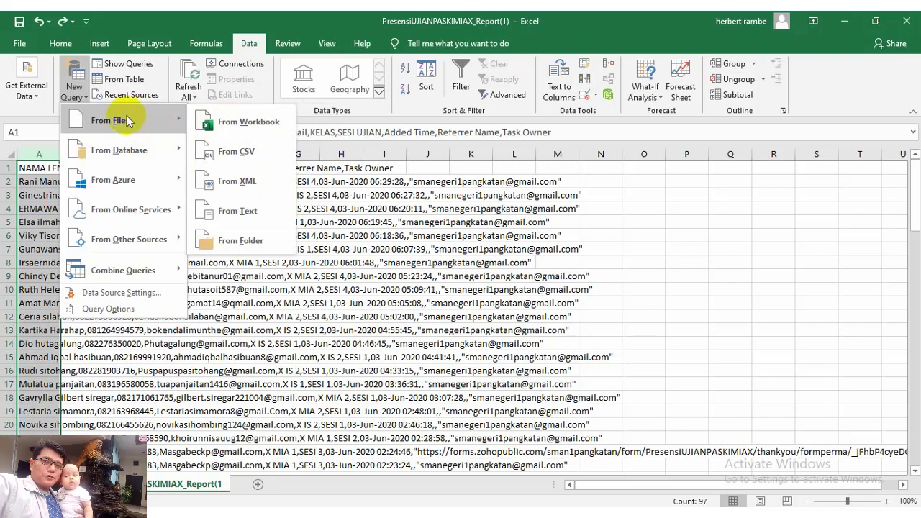
{"action": "left_click", "coordinate": [225, 153]}
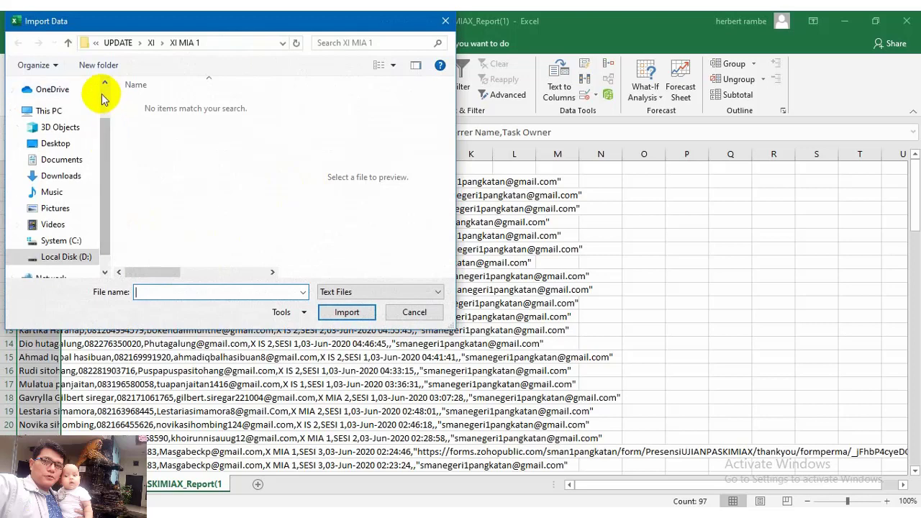
- Import PresensiUJIANPASKIMIAX_Report(1) from the Downloads folder and load its data into a new sheet
{"action": "scroll", "coordinate": [100, 96], "scroll_direction": "up", "scroll_amount": 1}
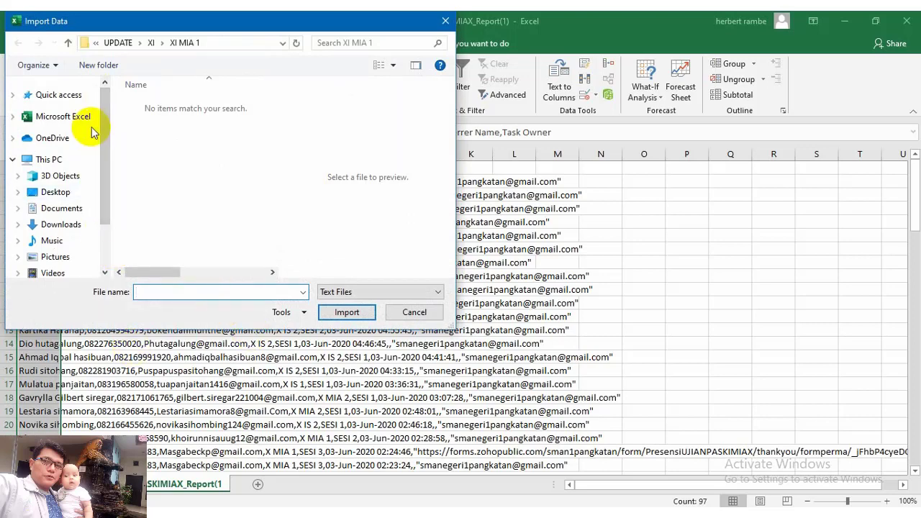
{"action": "left_click", "coordinate": [61, 225]}
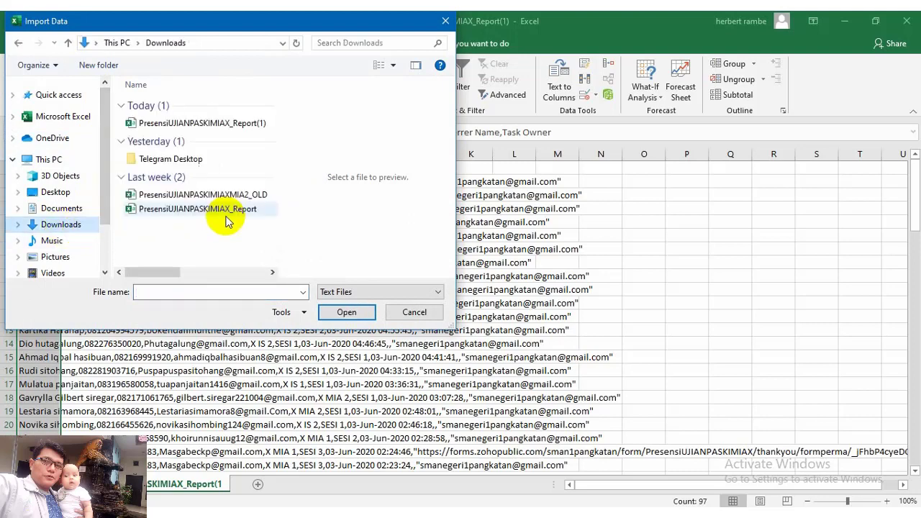
{"action": "double_click", "coordinate": [207, 123]}
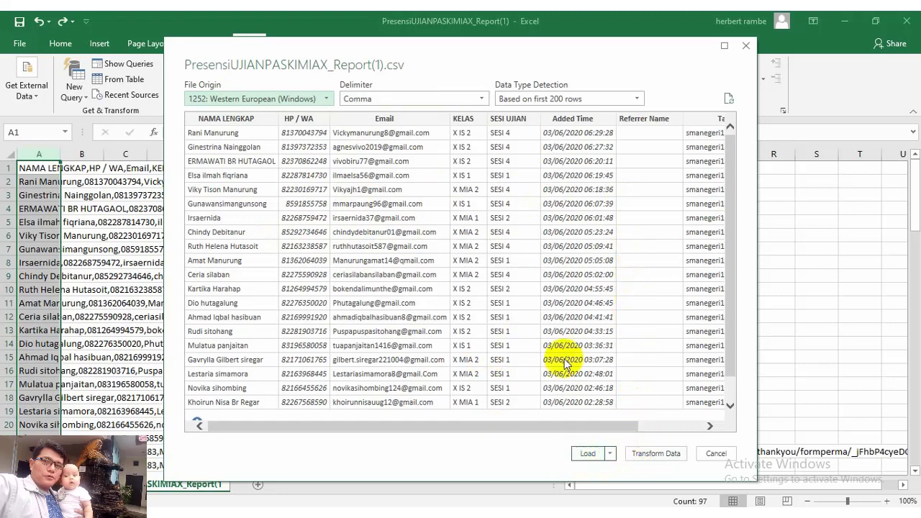
{"action": "left_click", "coordinate": [588, 454]}
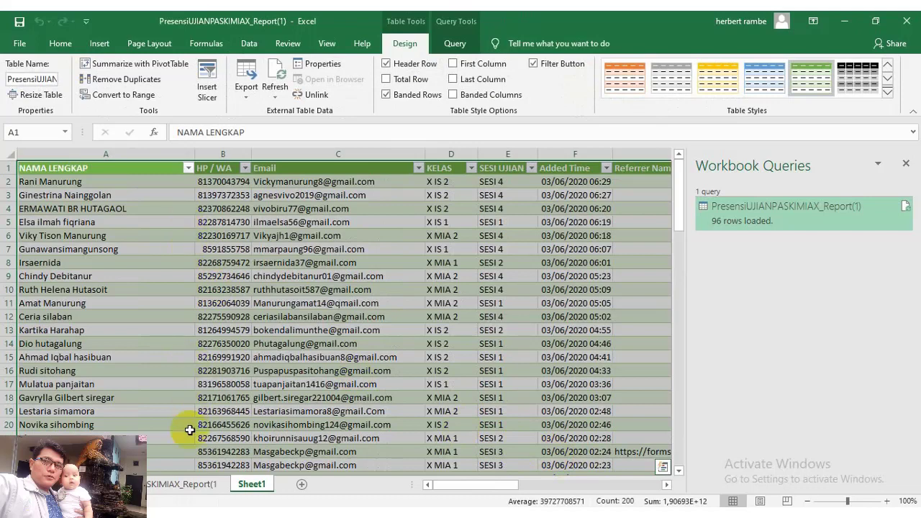
- Check the original report sheet against Sheet1 and close the Workbook Queries list
{"action": "left_click", "coordinate": [178, 489]}
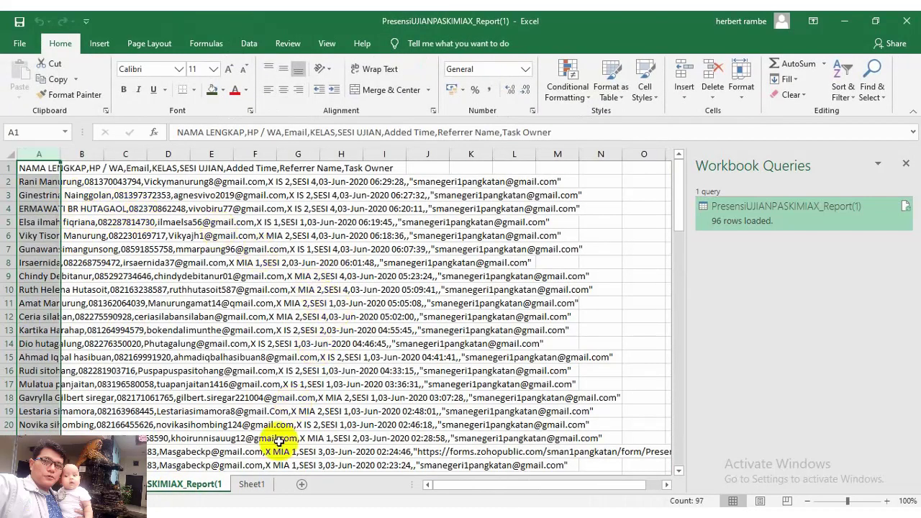
{"action": "left_click", "coordinate": [251, 484]}
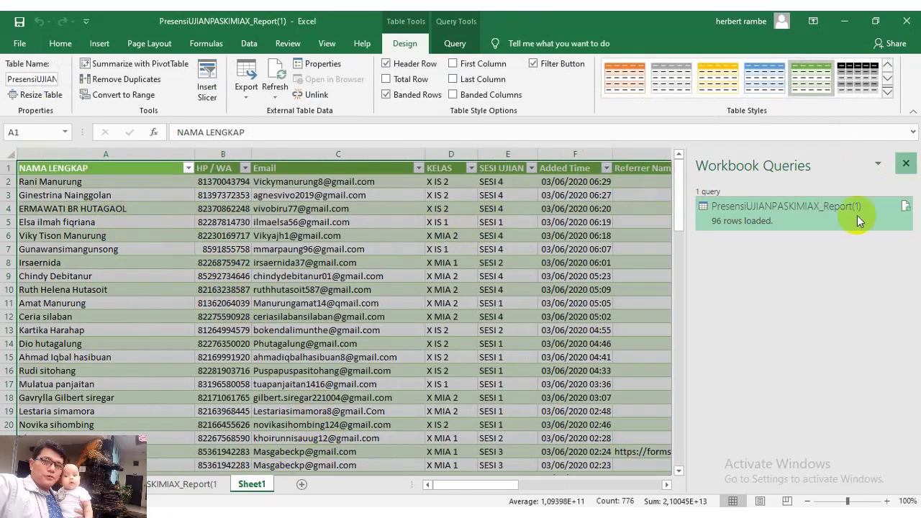
{"action": "left_click", "coordinate": [905, 166]}
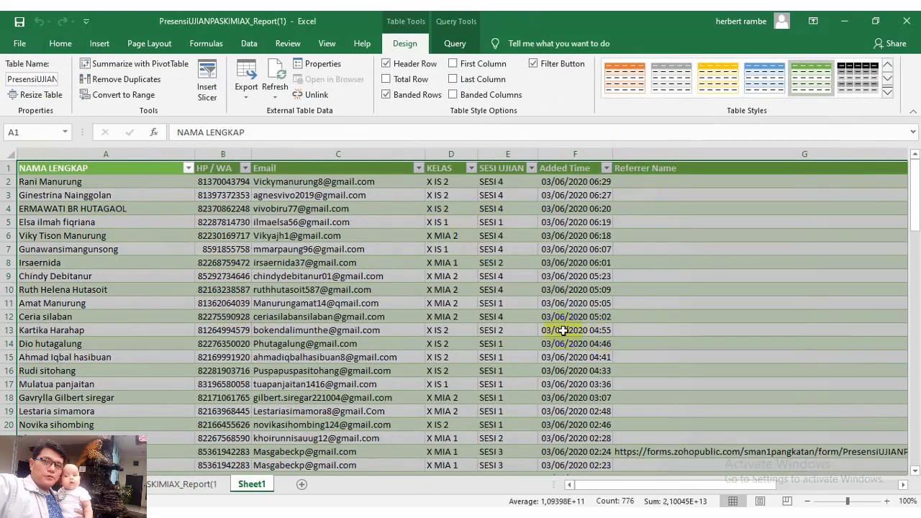
{"action": "left_click", "coordinate": [364, 333]}
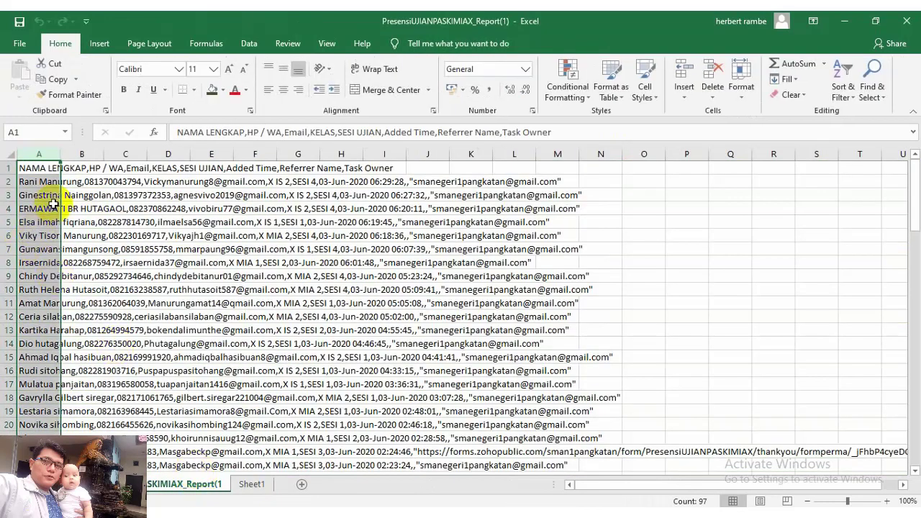
- Examine the unsplit comma-separated rows in the original report sheet and return to the table in Sheet1
{"action": "left_click", "coordinate": [54, 196]}
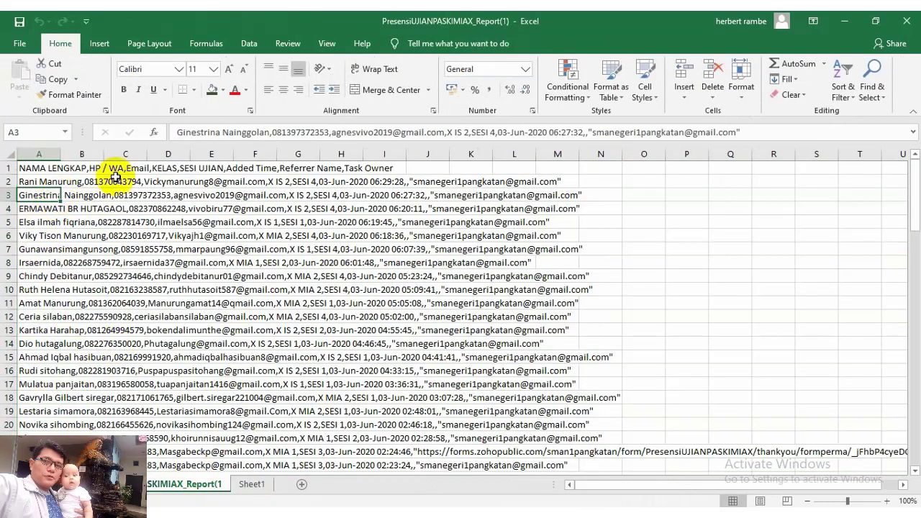
{"action": "left_click", "coordinate": [252, 222]}
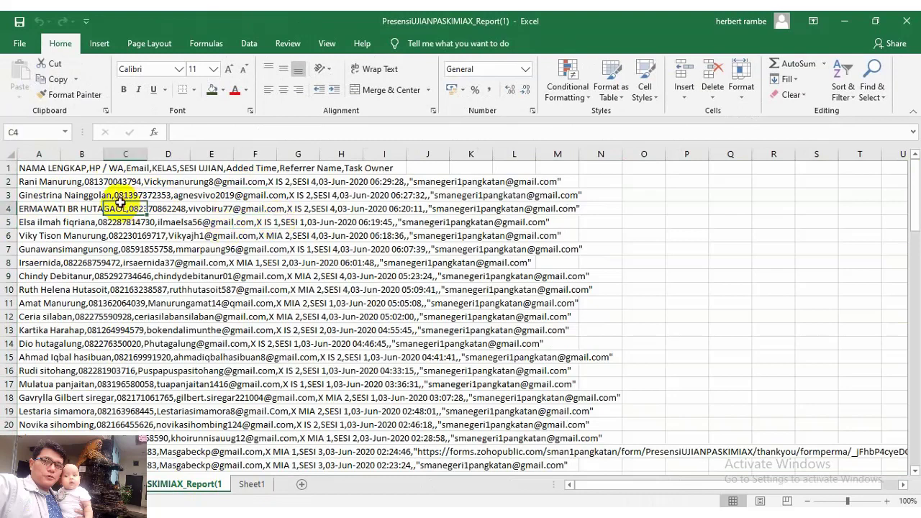
{"action": "left_click", "coordinate": [36, 209]}
{"action": "left_click", "coordinate": [33, 195]}
{"action": "left_click", "coordinate": [40, 182]}
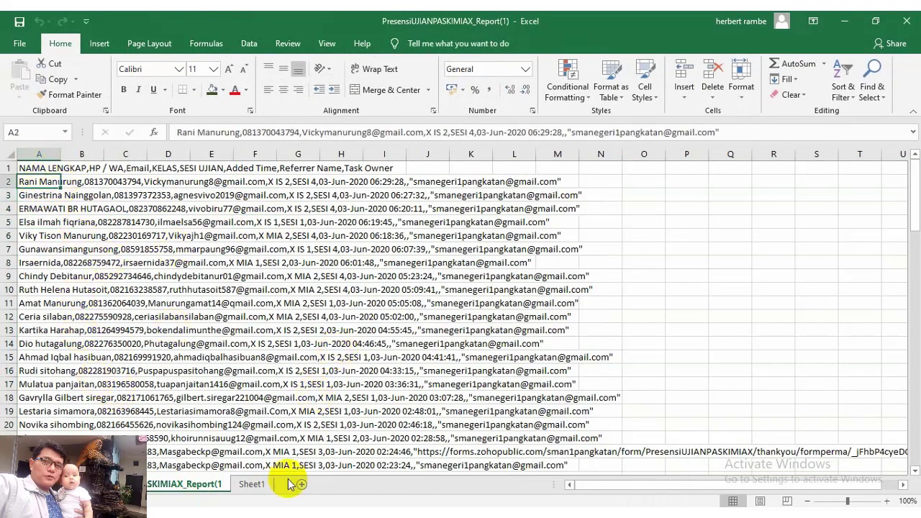
{"action": "left_click", "coordinate": [255, 486]}
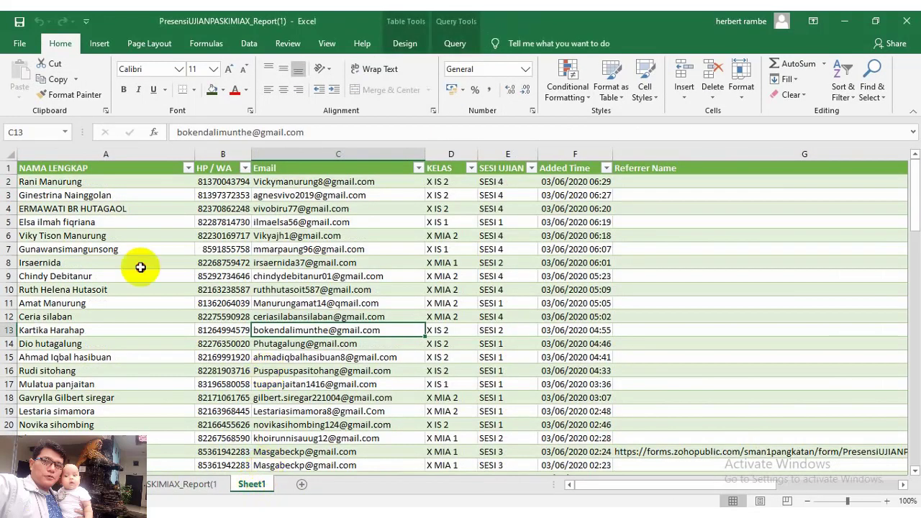
- Examine how the class values are ordered in the KELAS column of the Sheet1 table
{"action": "left_click", "coordinate": [246, 247]}
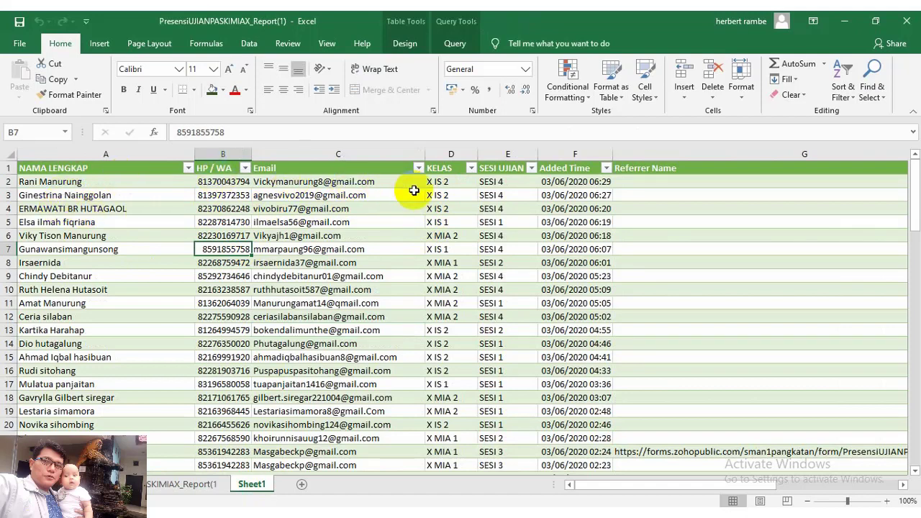
{"action": "left_click", "coordinate": [441, 183]}
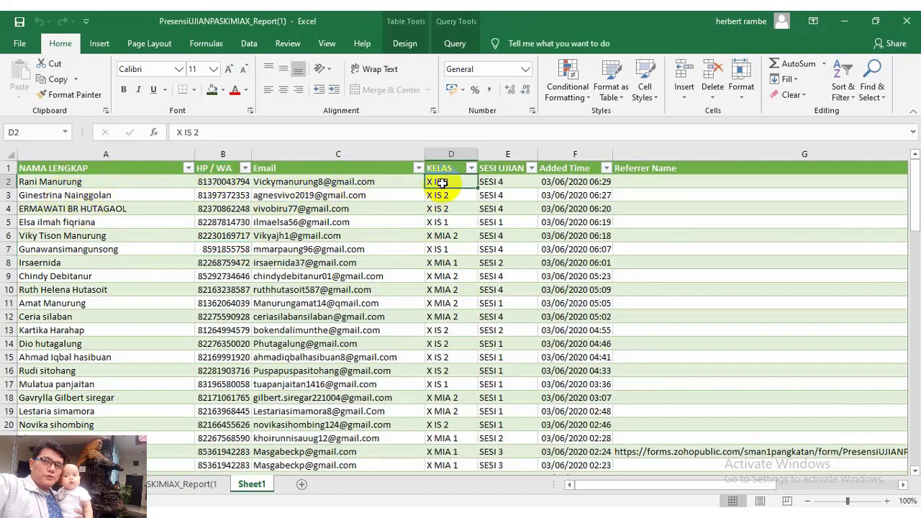
{"action": "left_click", "coordinate": [439, 222]}
{"action": "left_click", "coordinate": [439, 249]}
{"action": "left_click", "coordinate": [436, 298]}
{"action": "left_click", "coordinate": [438, 343]}
{"action": "left_click", "coordinate": [438, 383]}
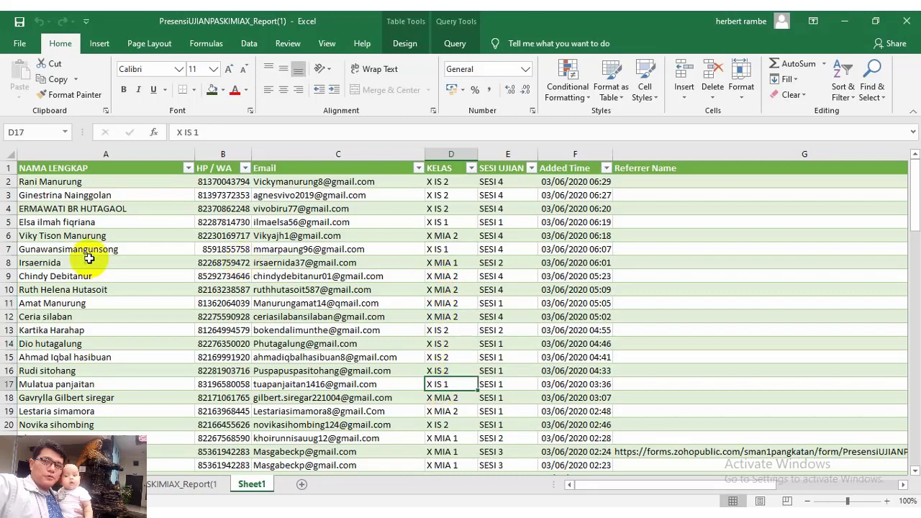
- Select all attendance records below the headers in the Sheet1 table, from NAMA LENGKAP through Task Owner
{"action": "left_click", "coordinate": [57, 182]}
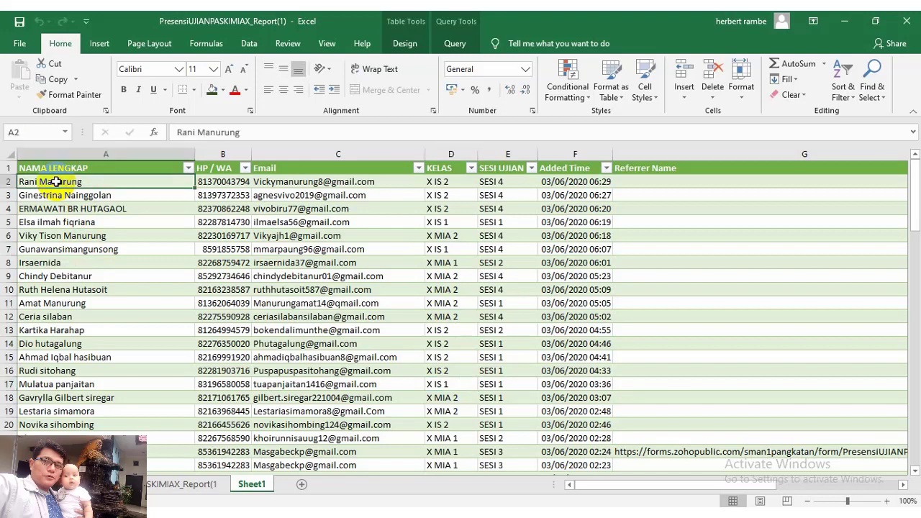
{"action": "key", "text": "shift+Right"}
{"action": "key", "text": "shift+Right"}
{"action": "key", "text": "shift+Right"}
{"action": "key", "text": "shift+Right"}
{"action": "key", "text": "shift+Right"}
{"action": "key", "text": "shift+Right"}
{"action": "key", "text": "shift+Right"}
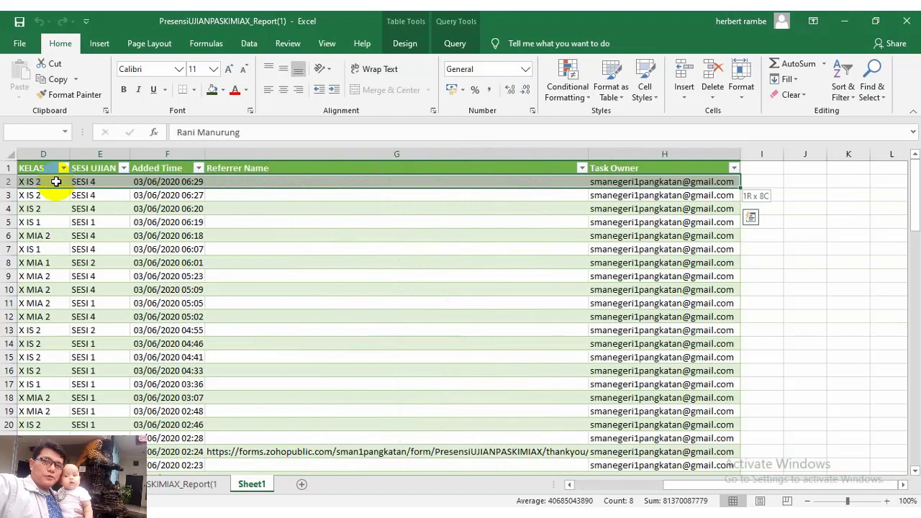
{"action": "key", "text": "ctrl+shift+Down"}
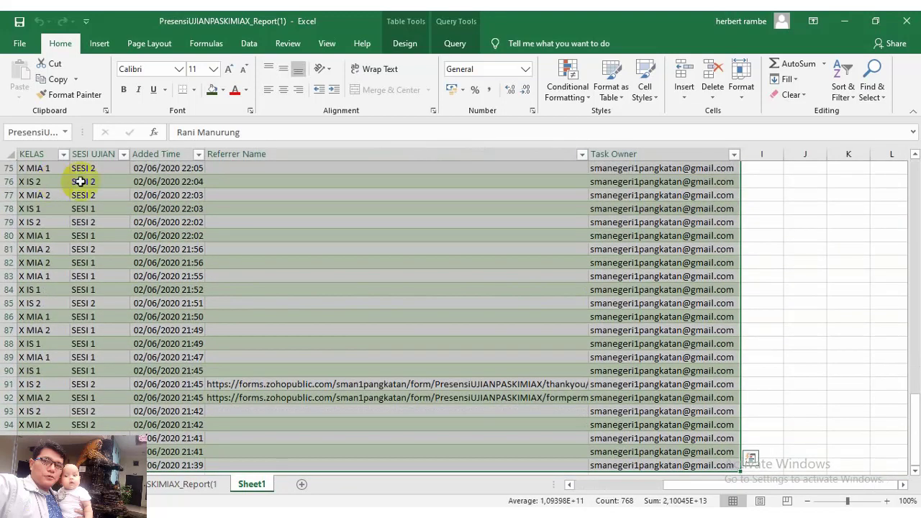
{"action": "left_click", "coordinate": [916, 175]}
{"action": "left_click", "coordinate": [916, 175]}
{"action": "left_click", "coordinate": [916, 175]}
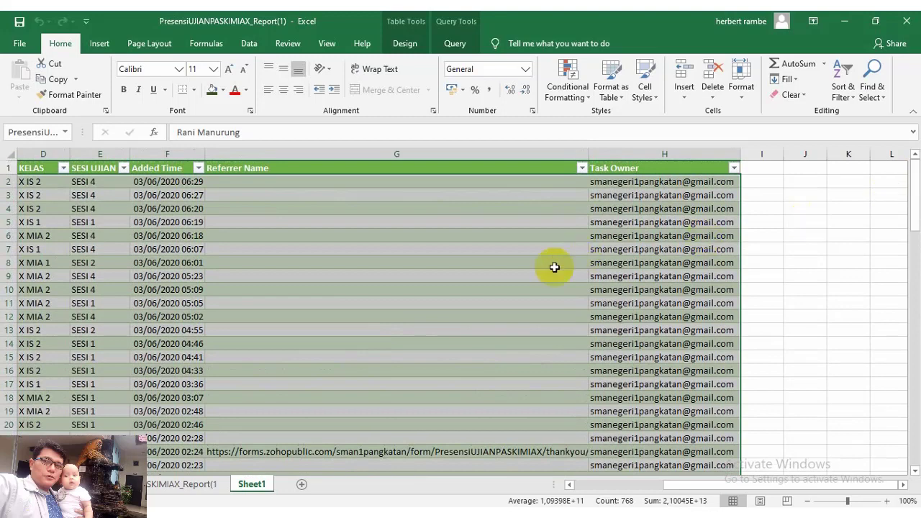
{"action": "left_click_drag", "start_coordinate": [723, 484], "coordinate": [596, 484]}
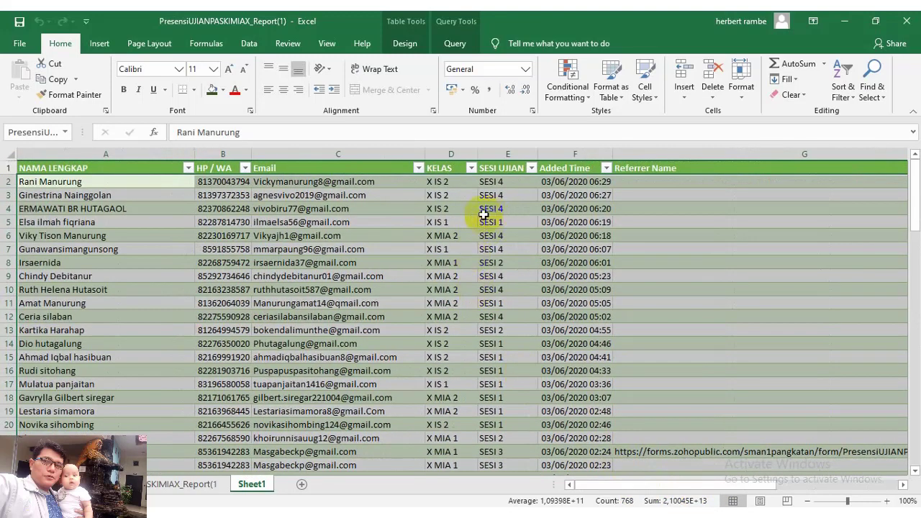
- Sort the selected records by the KELAS column on cell values in A to Z order
{"action": "left_click", "coordinate": [249, 43]}
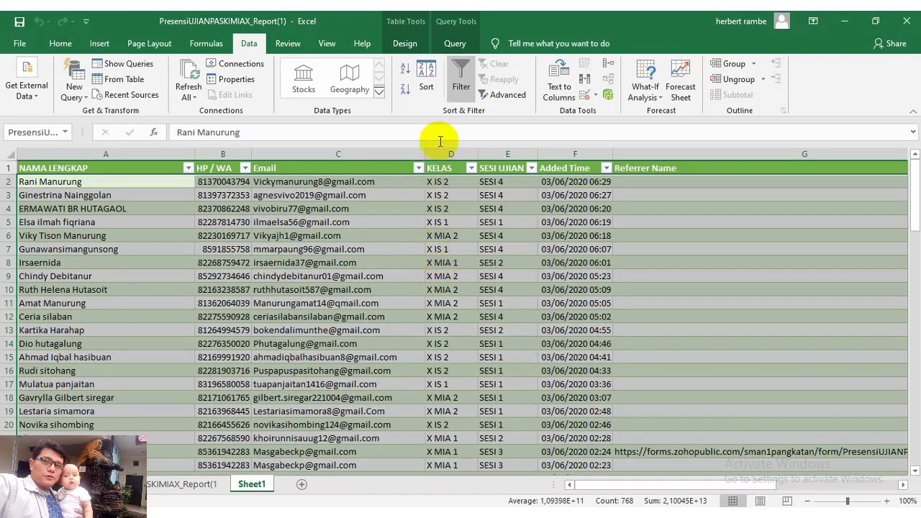
{"action": "left_click", "coordinate": [426, 90]}
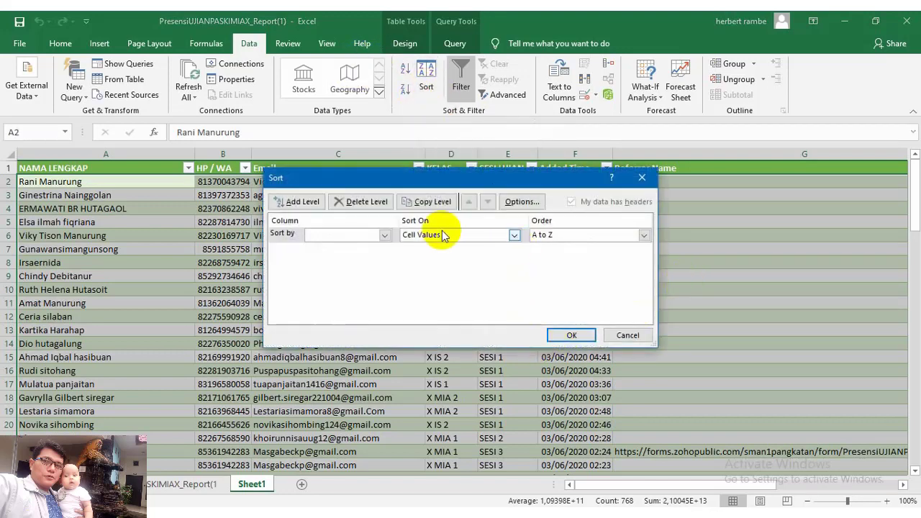
{"action": "left_click_drag", "start_coordinate": [537, 177], "coordinate": [782, 232]}
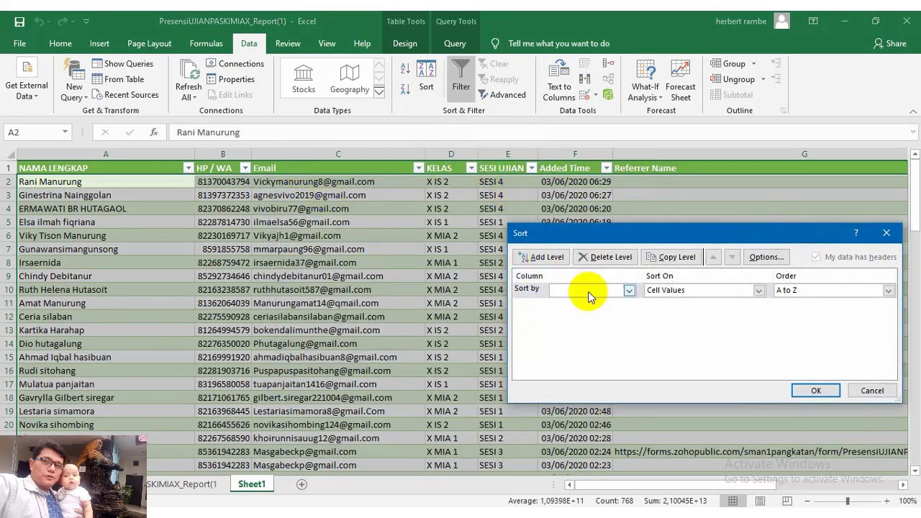
{"action": "left_click", "coordinate": [629, 290]}
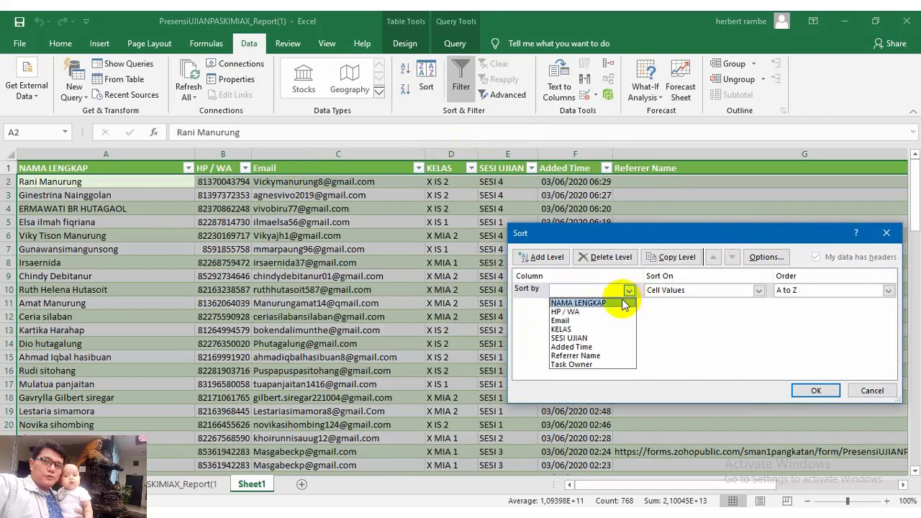
{"action": "left_click", "coordinate": [668, 317]}
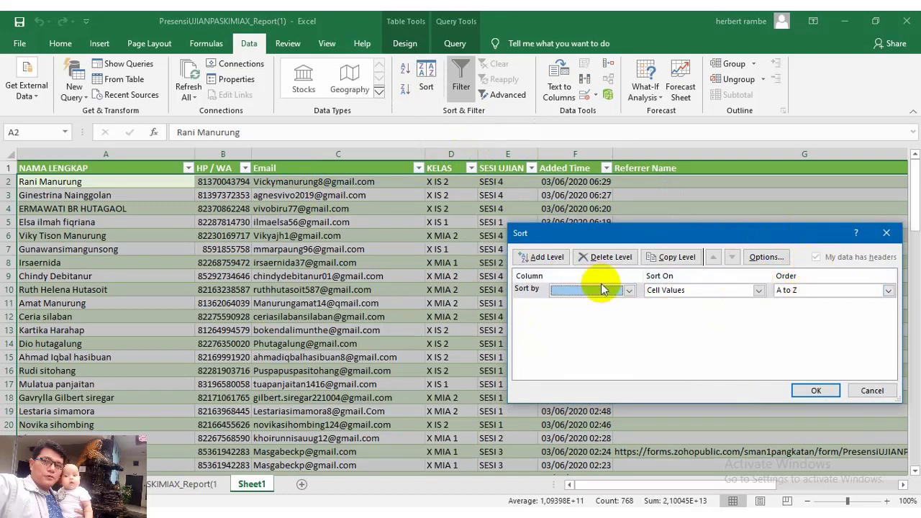
{"action": "left_click", "coordinate": [631, 291]}
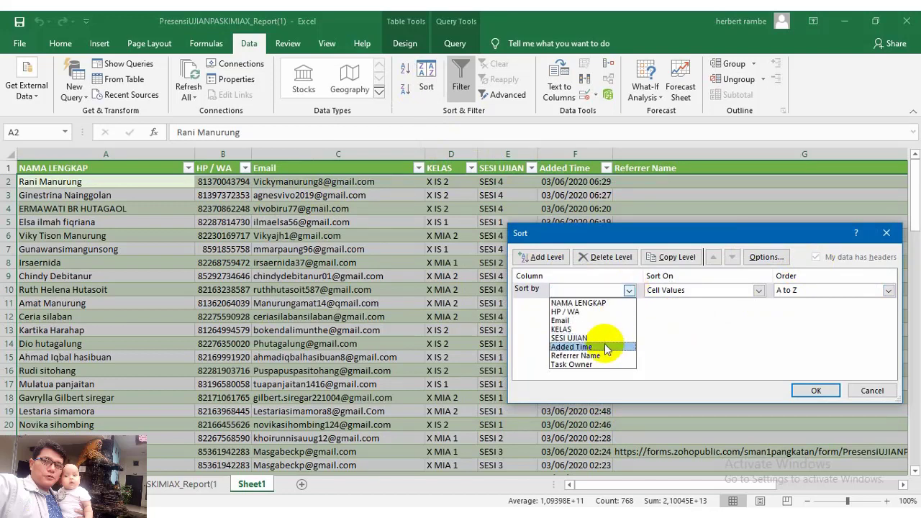
{"action": "left_click", "coordinate": [582, 331]}
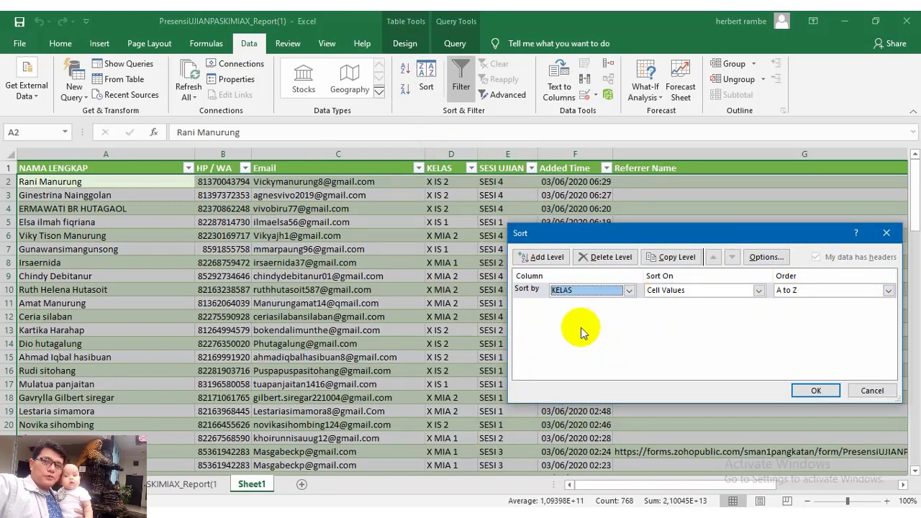
{"action": "left_click", "coordinate": [816, 392]}
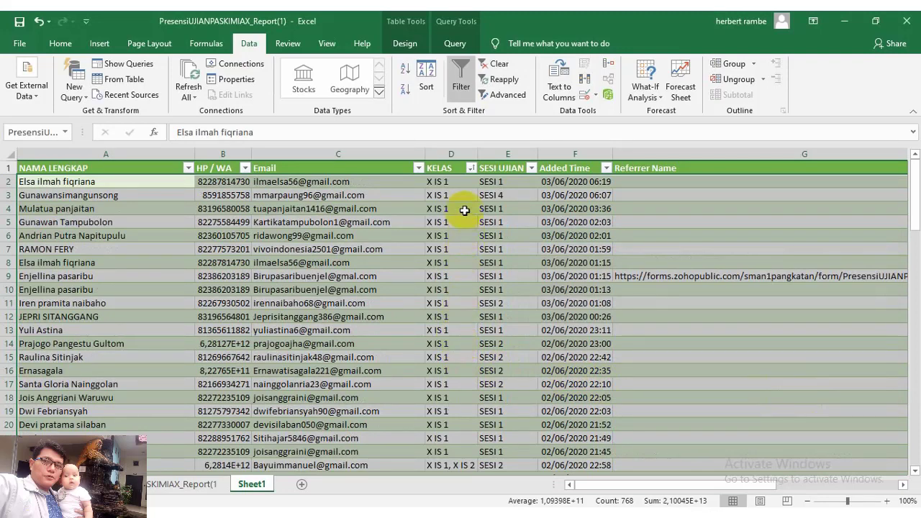
- Examine how the sorted records are grouped by class down the KELAS column to the last row, and clear the table selection
{"action": "scroll", "coordinate": [467, 233], "scroll_direction": "down", "scroll_amount": 3}
{"action": "scroll", "coordinate": [464, 210], "scroll_direction": "down", "scroll_amount": 4}
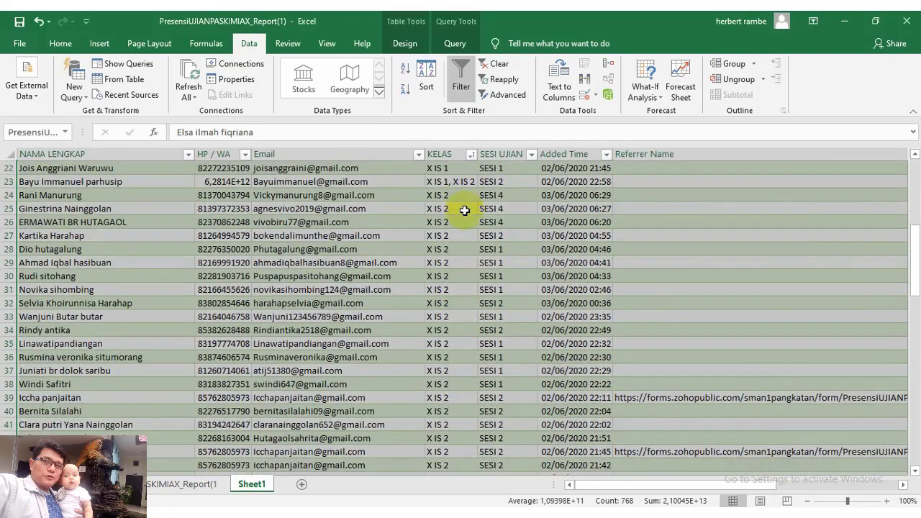
{"action": "scroll", "coordinate": [465, 210], "scroll_direction": "up", "scroll_amount": 7}
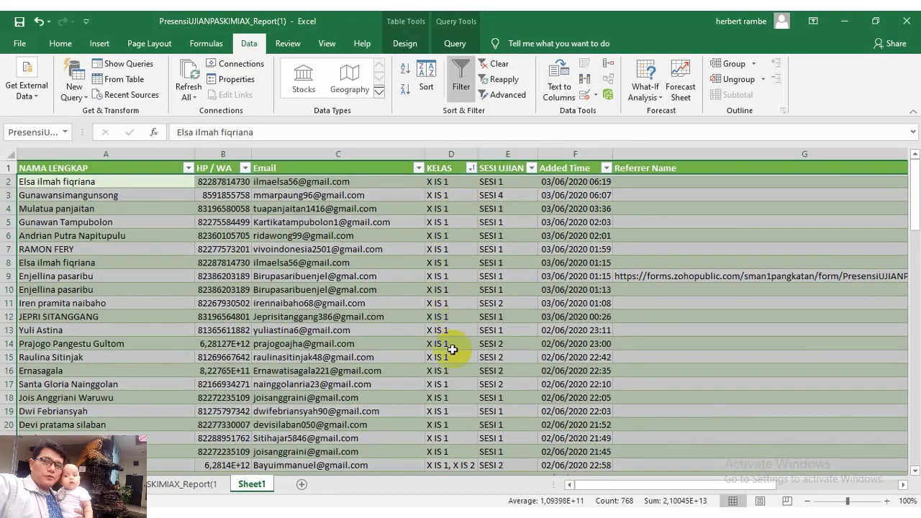
{"action": "scroll", "coordinate": [450, 392], "scroll_direction": "down", "scroll_amount": 2}
{"action": "scroll", "coordinate": [450, 392], "scroll_direction": "down", "scroll_amount": 2}
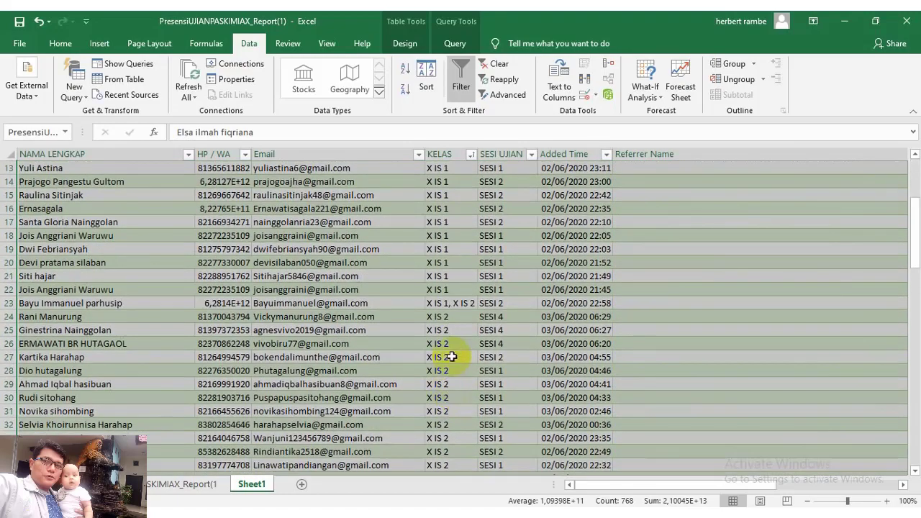
{"action": "scroll", "coordinate": [444, 324], "scroll_direction": "down", "scroll_amount": 7}
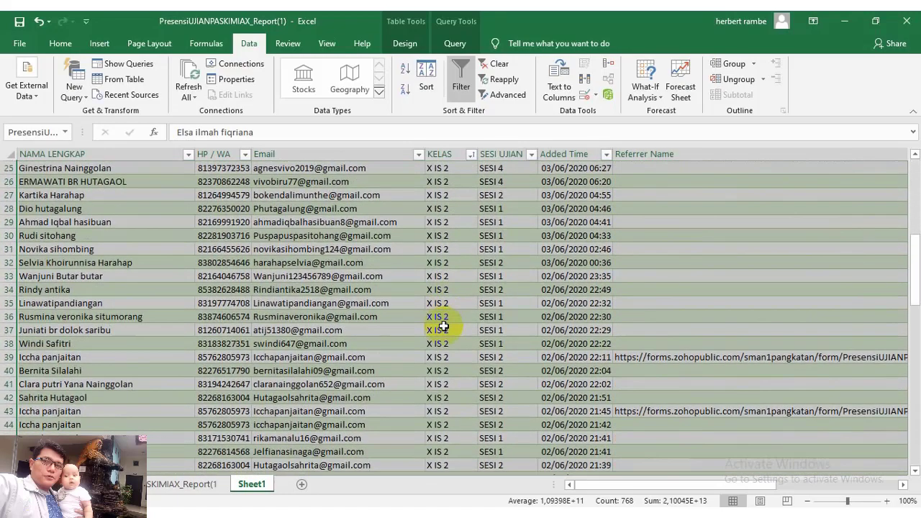
{"action": "scroll", "coordinate": [440, 338], "scroll_direction": "down", "scroll_amount": 2}
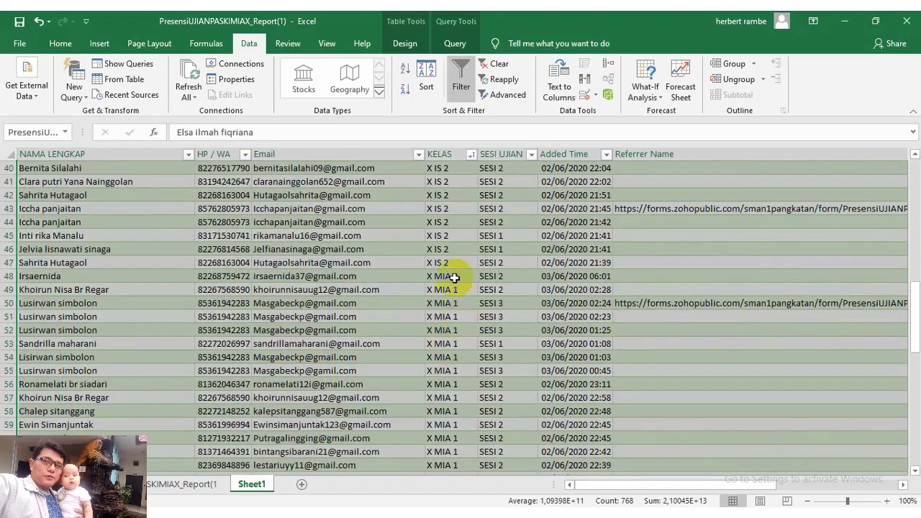
{"action": "scroll", "coordinate": [450, 431], "scroll_direction": "down", "scroll_amount": 6}
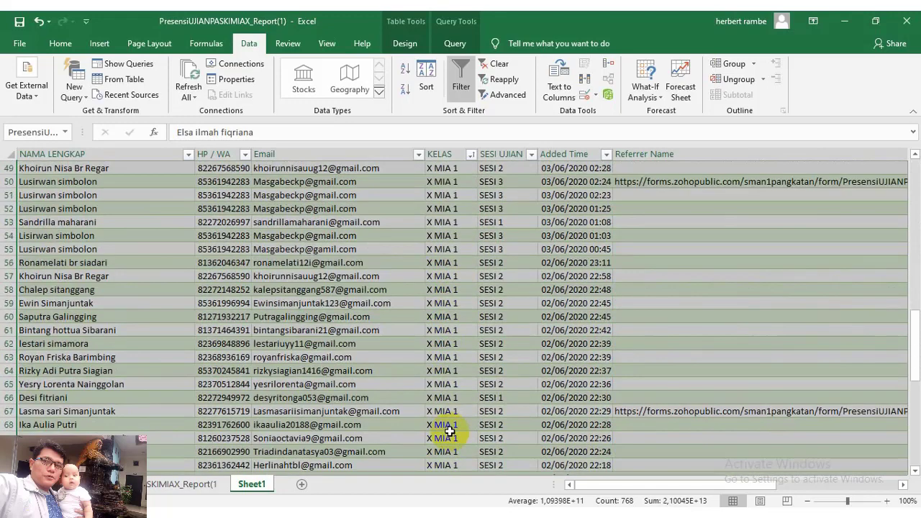
{"action": "scroll", "coordinate": [459, 385], "scroll_direction": "down", "scroll_amount": 4}
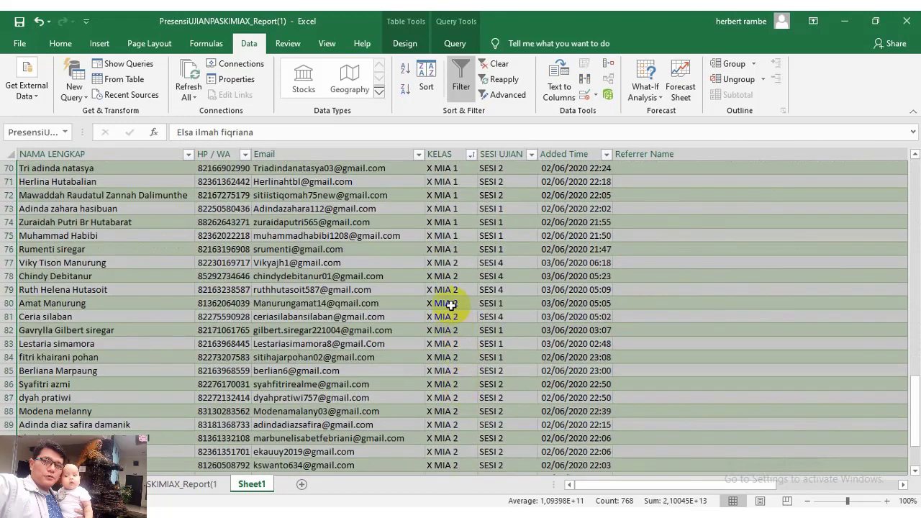
{"action": "scroll", "coordinate": [451, 298], "scroll_direction": "down", "scroll_amount": 4}
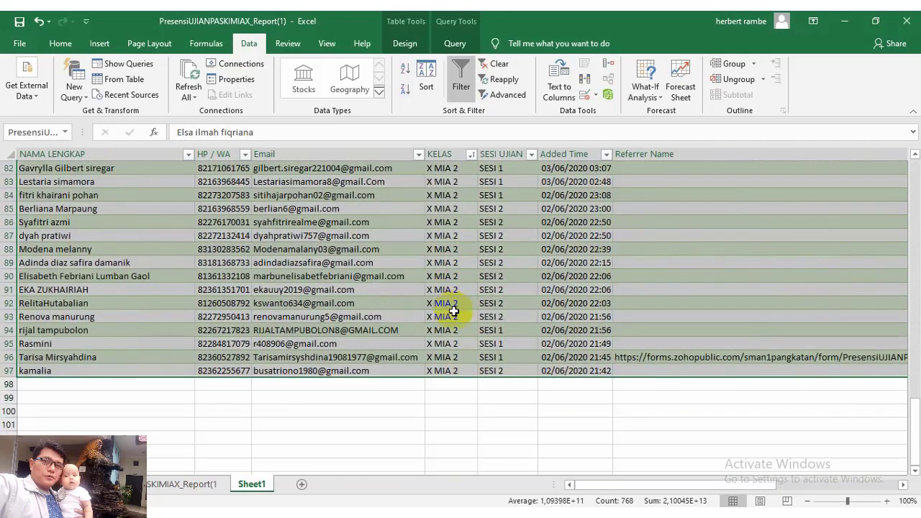
{"action": "left_click", "coordinate": [444, 395]}
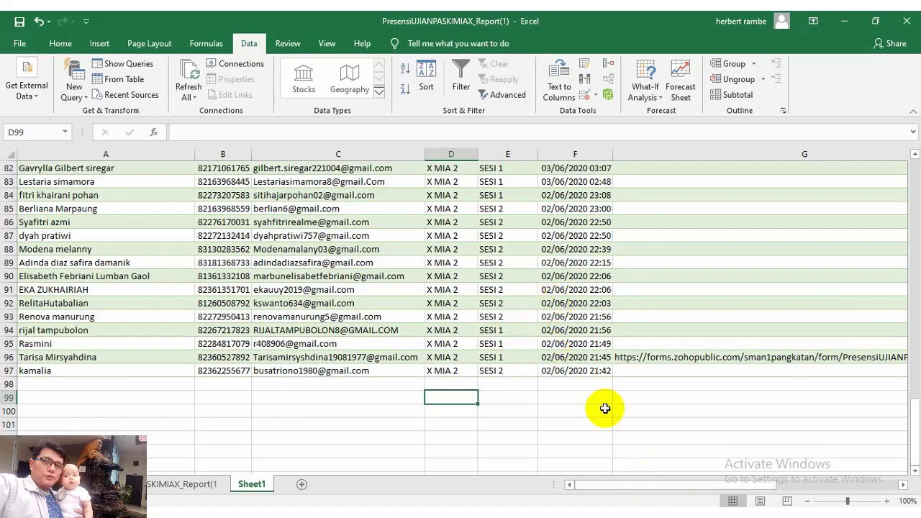
{"action": "scroll", "coordinate": [448, 284], "scroll_direction": "up", "scroll_amount": 8}
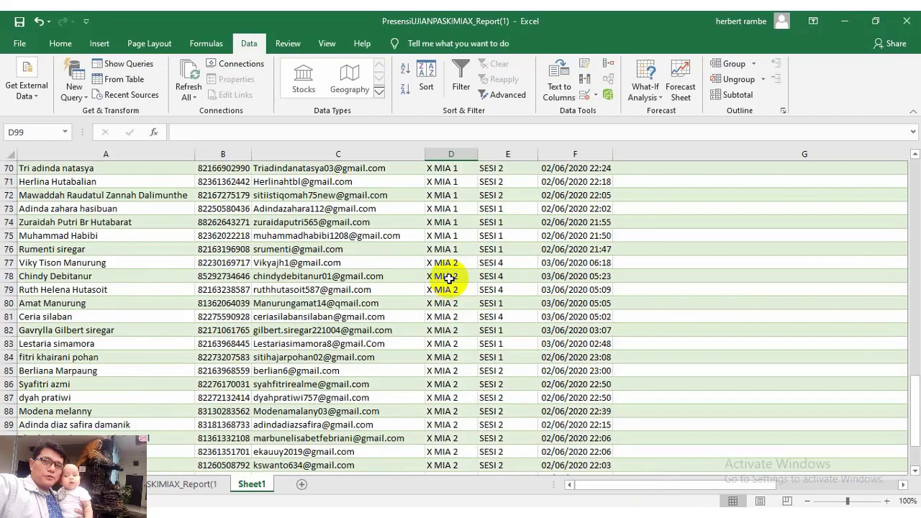
{"action": "scroll", "coordinate": [448, 277], "scroll_direction": "up", "scroll_amount": 13}
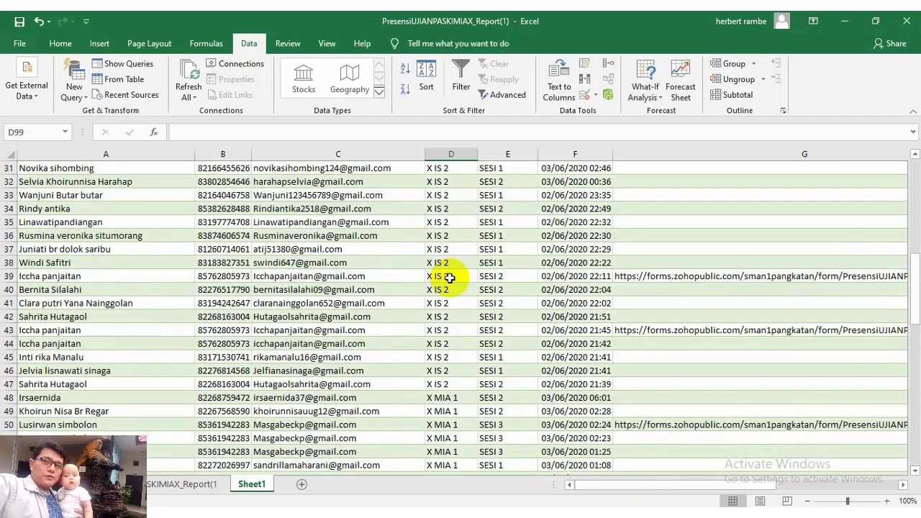
{"action": "scroll", "coordinate": [448, 278], "scroll_direction": "up", "scroll_amount": 6}
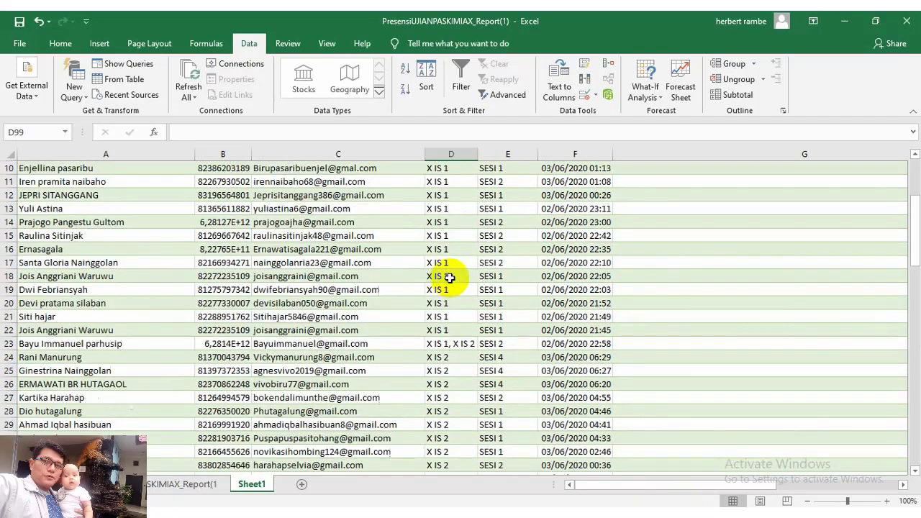